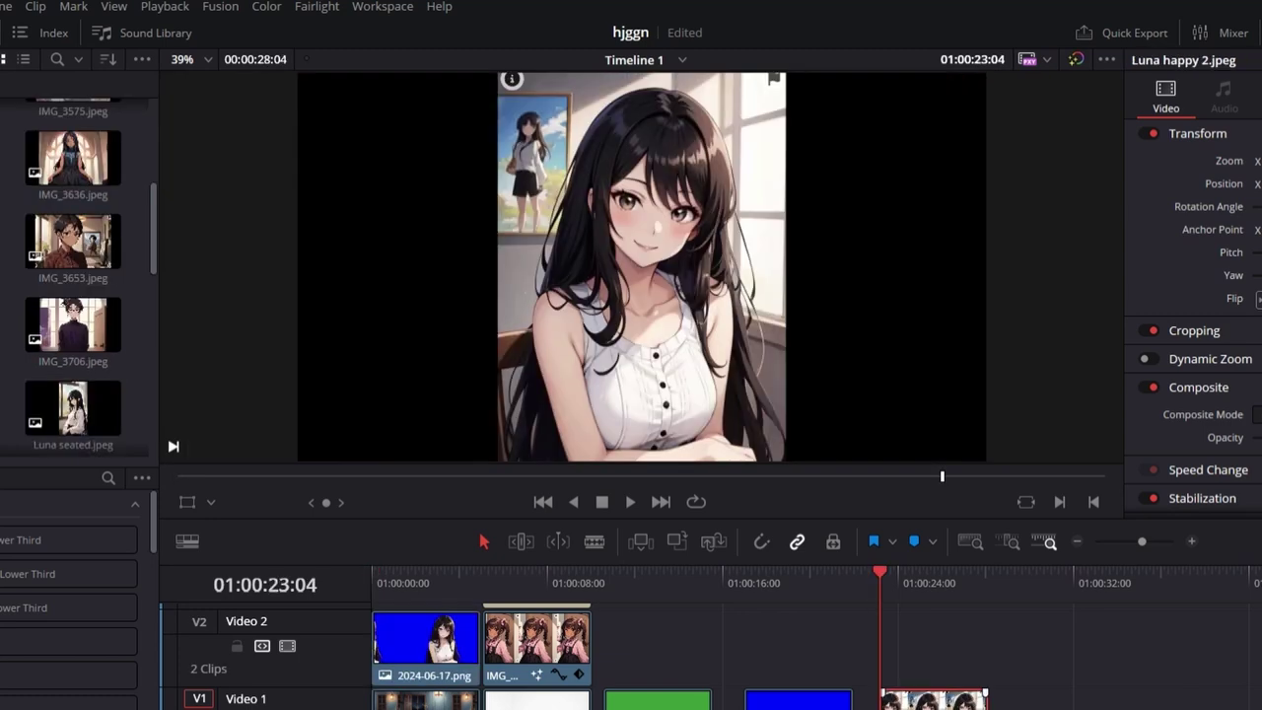
Open the Luna happy 2.jpeg timeline clip on the Fusion page.
{"action": "left_click_drag", "start_coordinate": [946, 702], "coordinate": [813, 650]}
{"action": "left_click", "coordinate": [746, 575]}
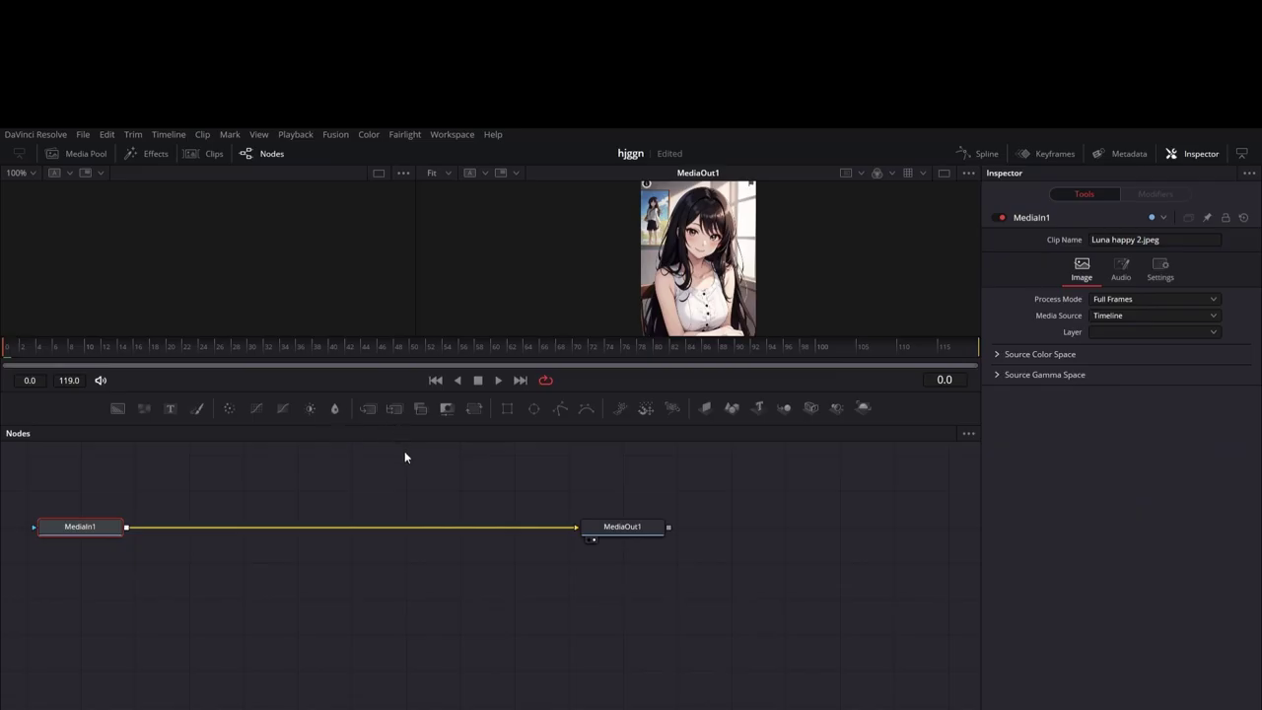
Add a MaskPaint node to the clip, invert its mask and show its brush controls.
{"action": "left_click", "coordinate": [405, 451]}
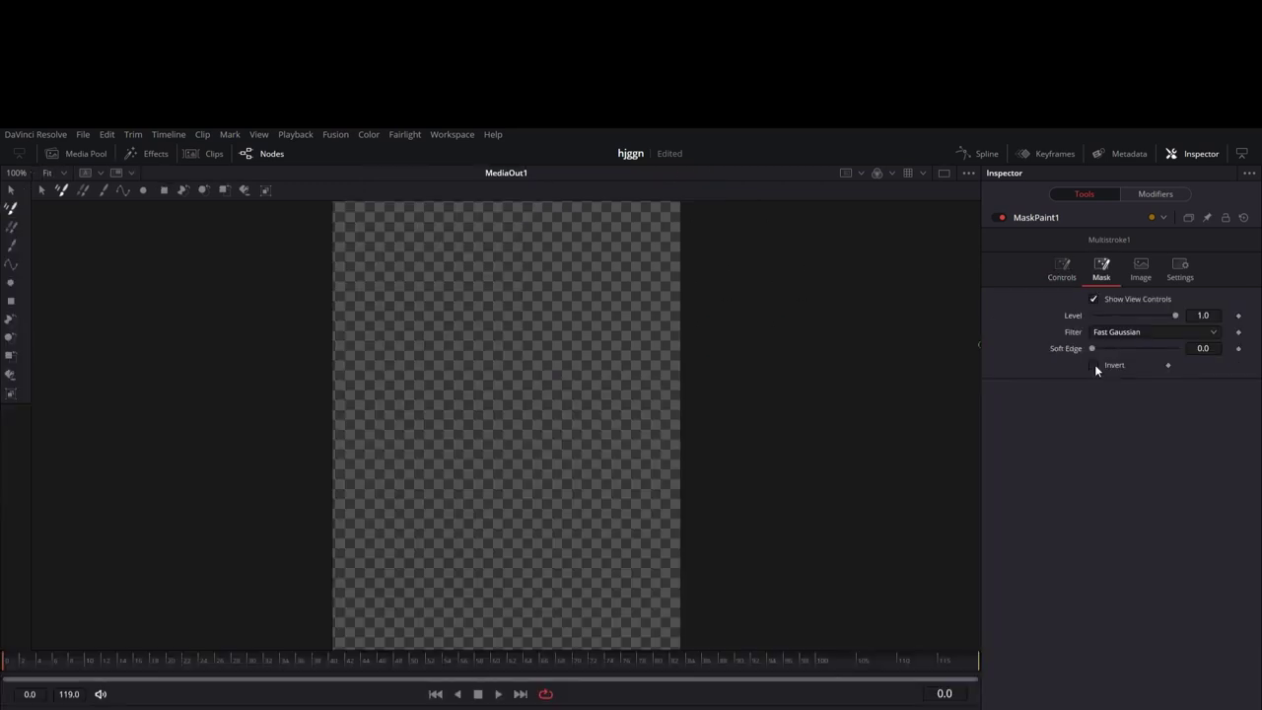
{"action": "left_click", "coordinate": [1094, 365]}
{"action": "left_click", "coordinate": [1063, 269]}
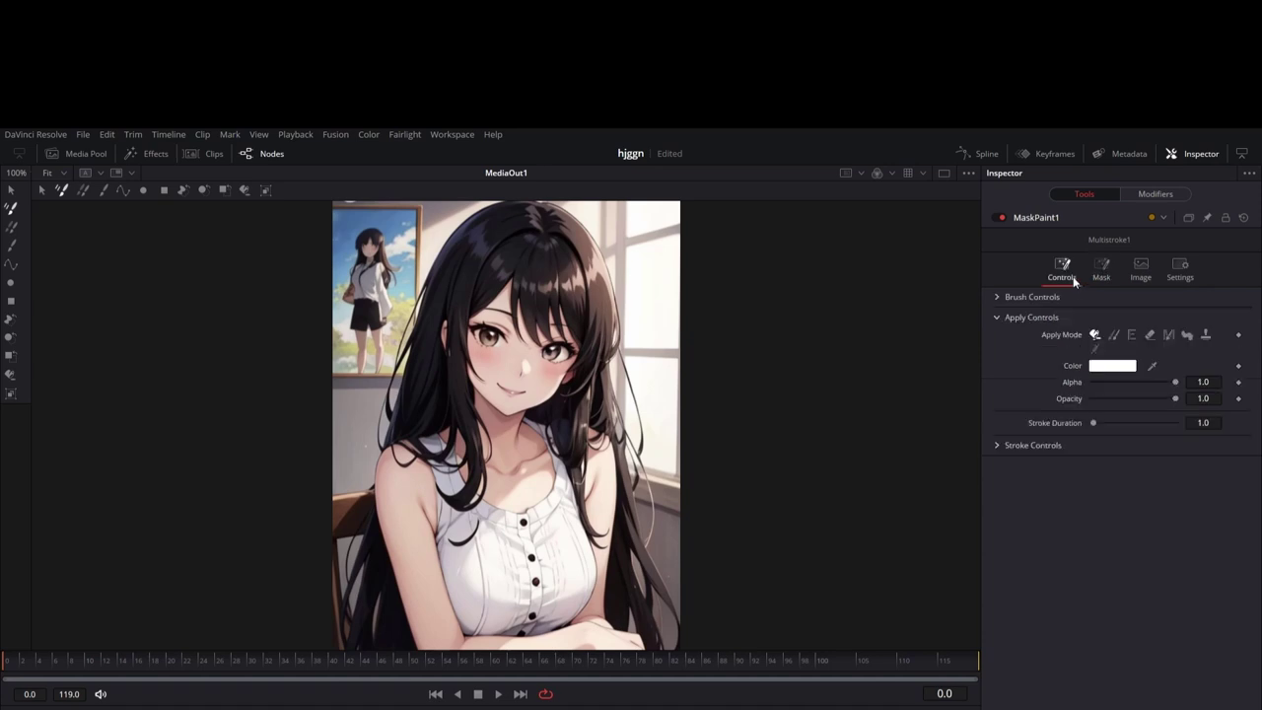
Paint mask strokes along the outer hair outline from the crown down the picture-frame side towards the shoulder.
{"action": "scroll", "coordinate": [647, 338], "scroll_direction": "up", "scroll_amount": 4}
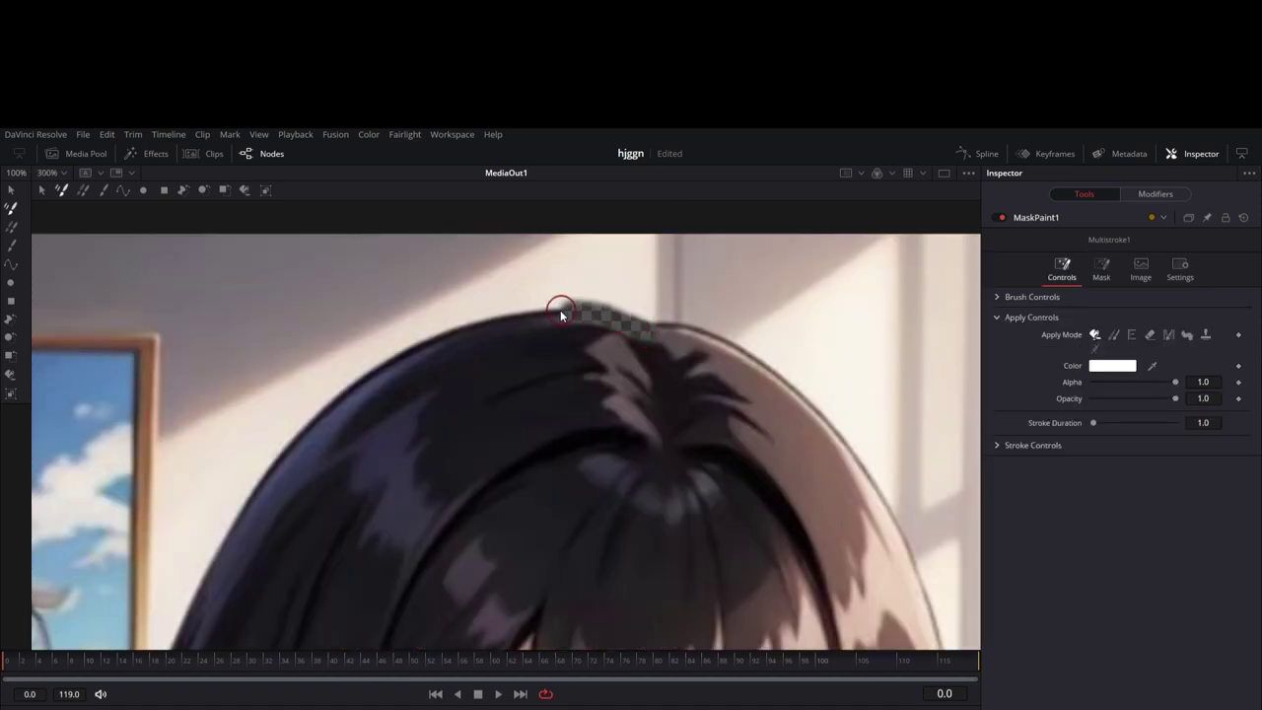
{"action": "left_click_drag", "start_coordinate": [512, 317], "coordinate": [473, 325]}
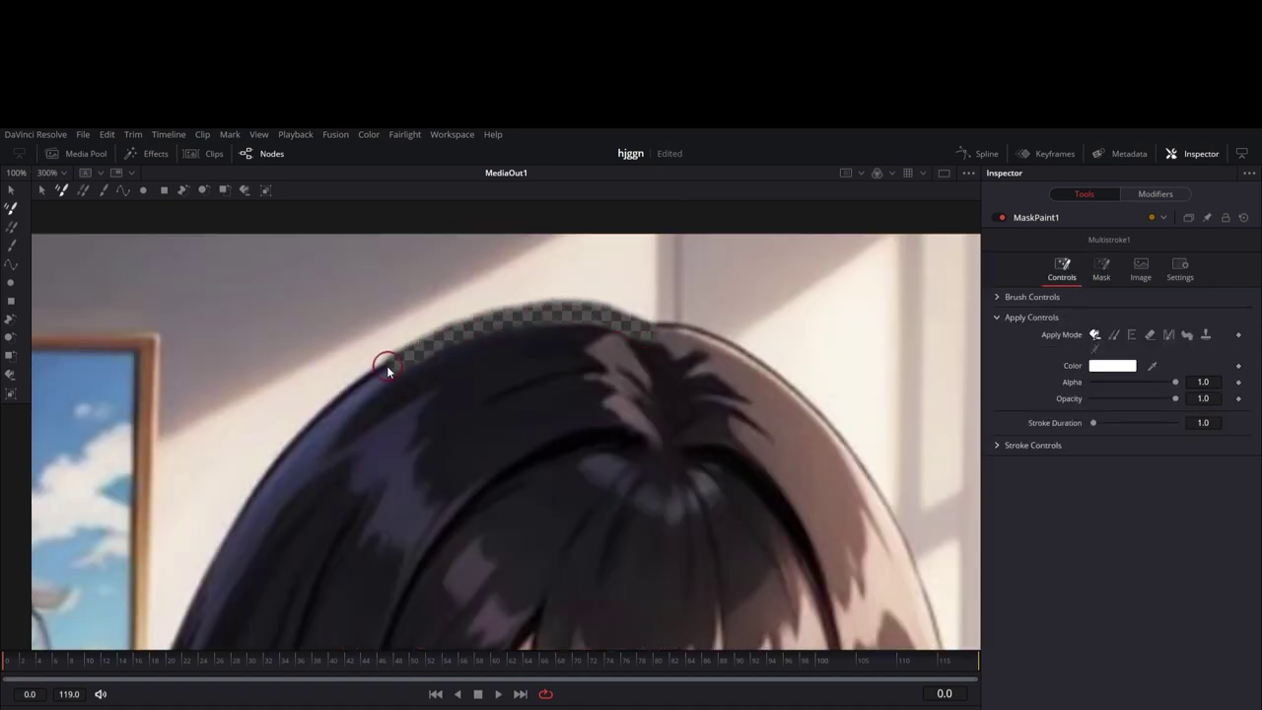
{"action": "left_click_drag", "start_coordinate": [387, 365], "coordinate": [379, 376]}
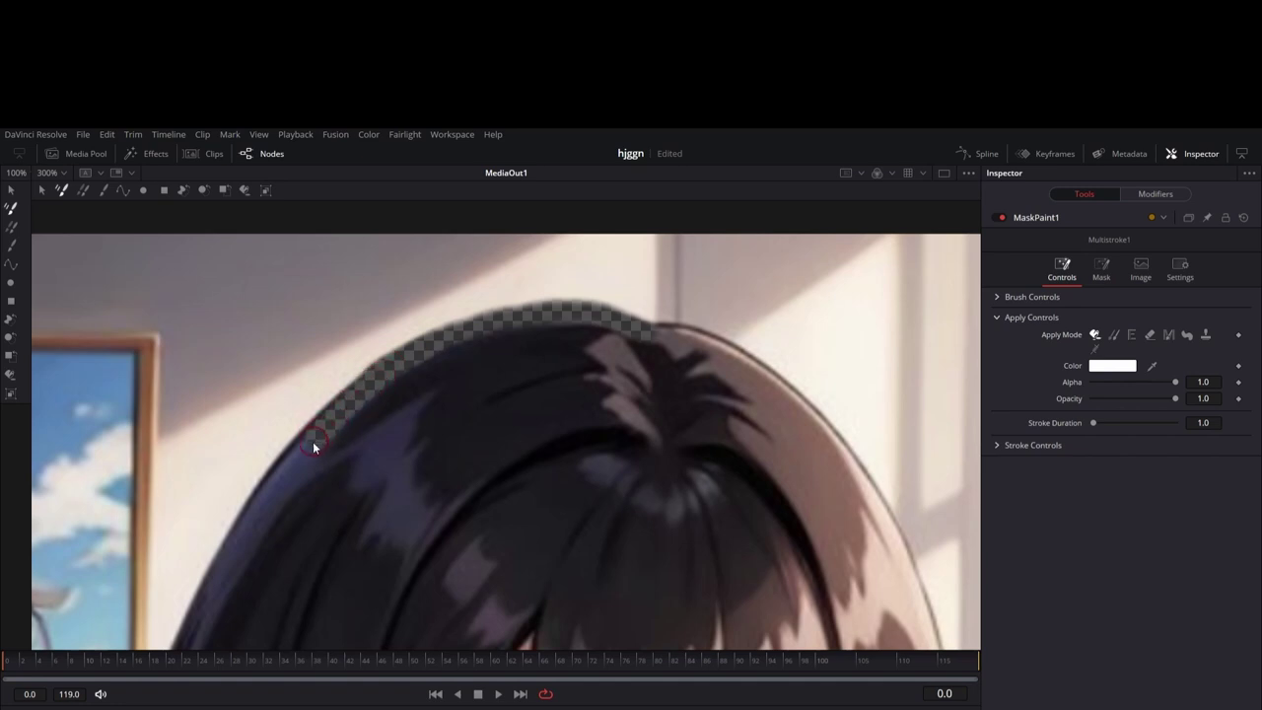
{"action": "scroll", "coordinate": [319, 446], "scroll_direction": "down", "scroll_amount": 3}
{"action": "scroll", "coordinate": [319, 446], "scroll_direction": "up", "scroll_amount": 1}
{"action": "left_click_drag", "start_coordinate": [261, 259], "coordinate": [179, 429]}
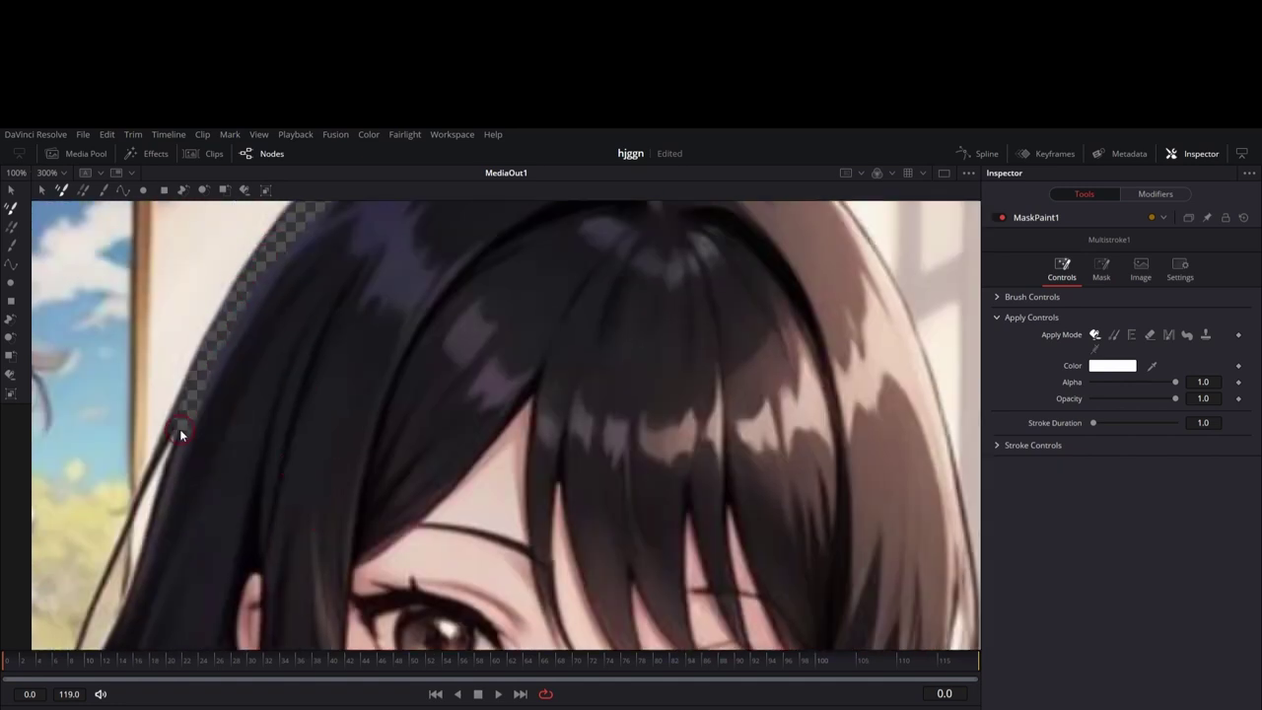
{"action": "scroll", "coordinate": [367, 505], "scroll_direction": "down", "scroll_amount": 1}
{"action": "left_click_drag", "start_coordinate": [292, 419], "coordinate": [209, 599]}
{"action": "scroll", "coordinate": [290, 443], "scroll_direction": "down", "scroll_amount": 2}
{"action": "mouse_move", "coordinate": [269, 336]}
{"action": "left_mouse_down"}
{"action": "mouse_move", "coordinate": [181, 549]}
{"action": "mouse_move", "coordinate": [191, 626]}
{"action": "left_mouse_up"}
{"action": "scroll", "coordinate": [234, 491], "scroll_direction": "down", "scroll_amount": 3}
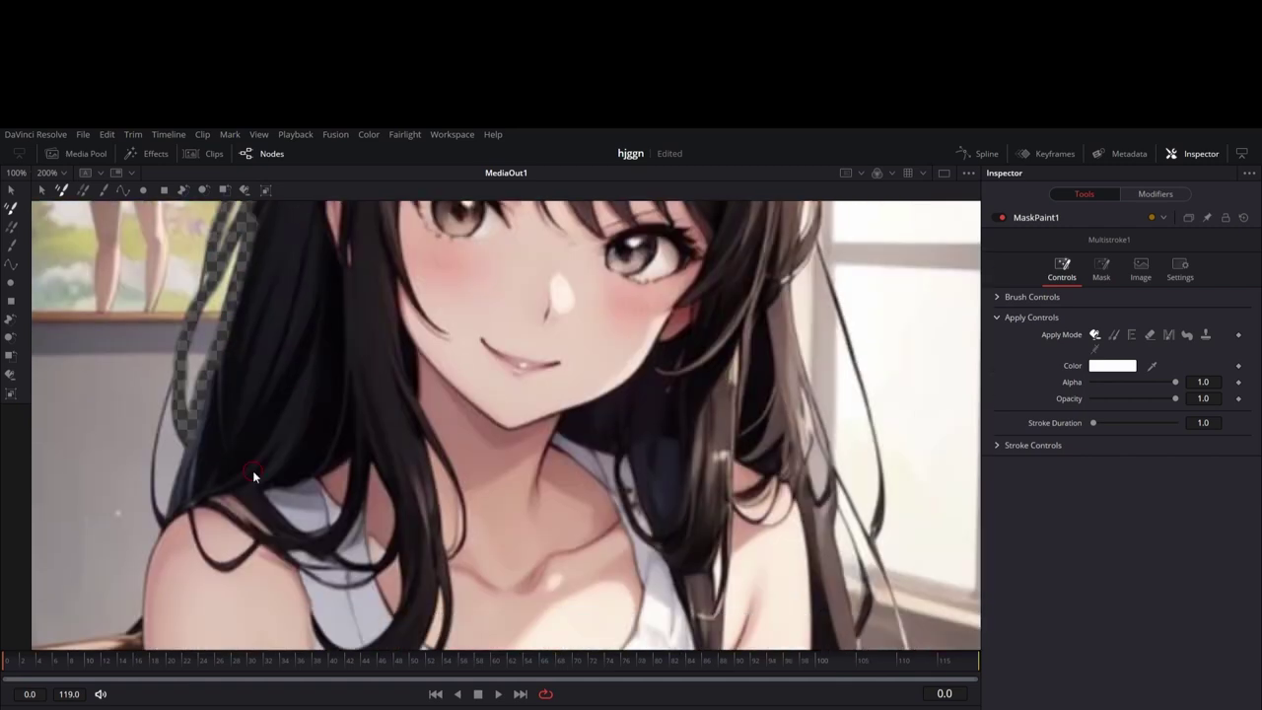
Continue the mask outline past the shoulder and arm, tracing the loose hair strands beside the wooden chair.
{"action": "scroll", "coordinate": [168, 536], "scroll_direction": "down", "scroll_amount": 3}
{"action": "mouse_move", "coordinate": [167, 266]}
{"action": "left_mouse_down"}
{"action": "mouse_move", "coordinate": [148, 306]}
{"action": "mouse_move", "coordinate": [163, 476]}
{"action": "left_mouse_up"}
{"action": "left_click_drag", "start_coordinate": [142, 416], "coordinate": [97, 529]}
{"action": "scroll", "coordinate": [96, 529], "scroll_direction": "down", "scroll_amount": 3}
{"action": "mouse_move", "coordinate": [102, 379]}
{"action": "left_mouse_down"}
{"action": "mouse_move", "coordinate": [61, 511]}
{"action": "mouse_move", "coordinate": [63, 629]}
{"action": "left_mouse_up"}
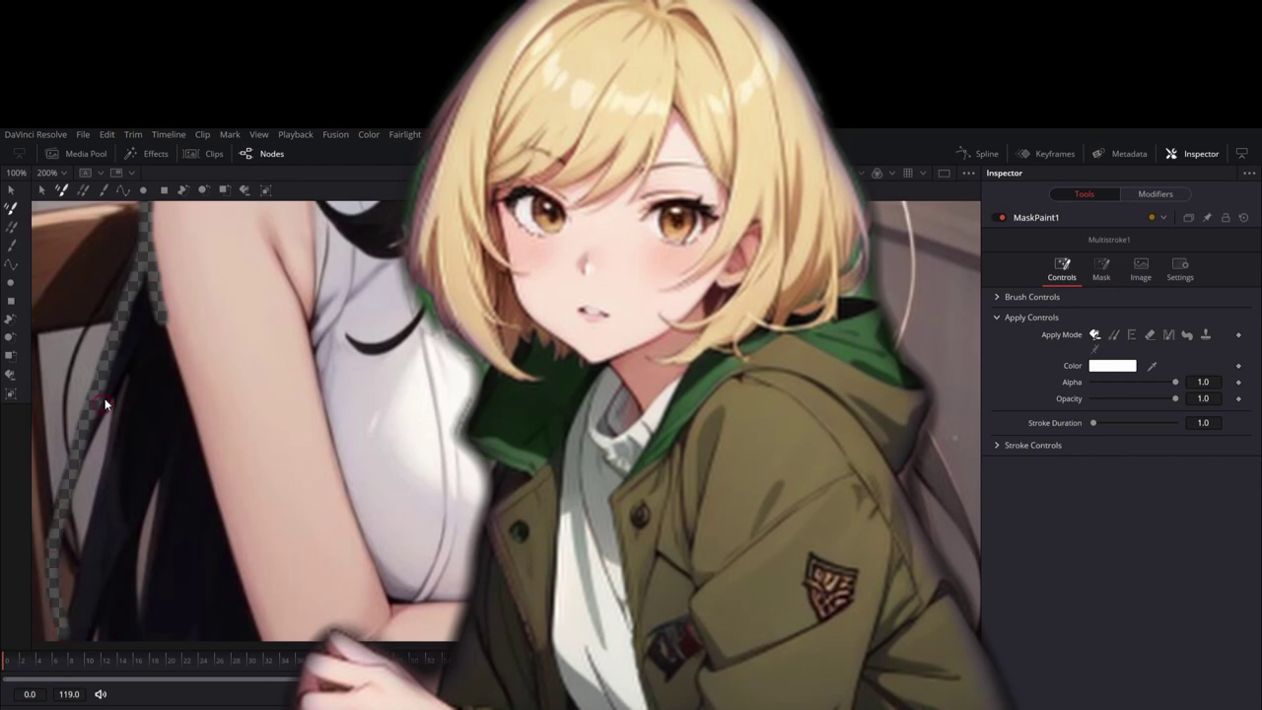
{"action": "left_click_drag", "start_coordinate": [127, 348], "coordinate": [88, 458]}
{"action": "left_click_drag", "start_coordinate": [145, 273], "coordinate": [143, 357]}
{"action": "scroll", "coordinate": [138, 340], "scroll_direction": "down", "scroll_amount": 2}
{"action": "left_click_drag", "start_coordinate": [118, 297], "coordinate": [90, 460]}
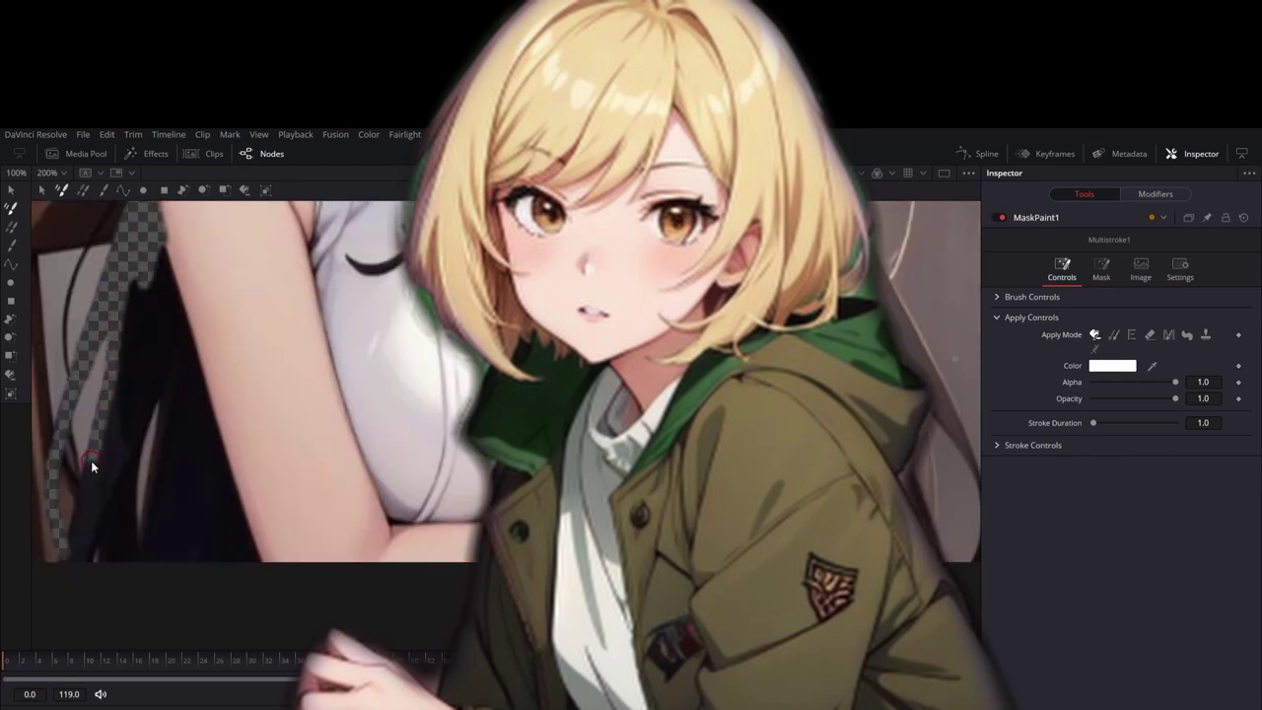
Paint the mask along the image's lower edge and over the gap in the dark hair beside the arm.
{"action": "mouse_move", "coordinate": [95, 542]}
{"action": "left_mouse_down"}
{"action": "mouse_move", "coordinate": [93, 561]}
{"action": "mouse_move", "coordinate": [260, 550]}
{"action": "left_mouse_up"}
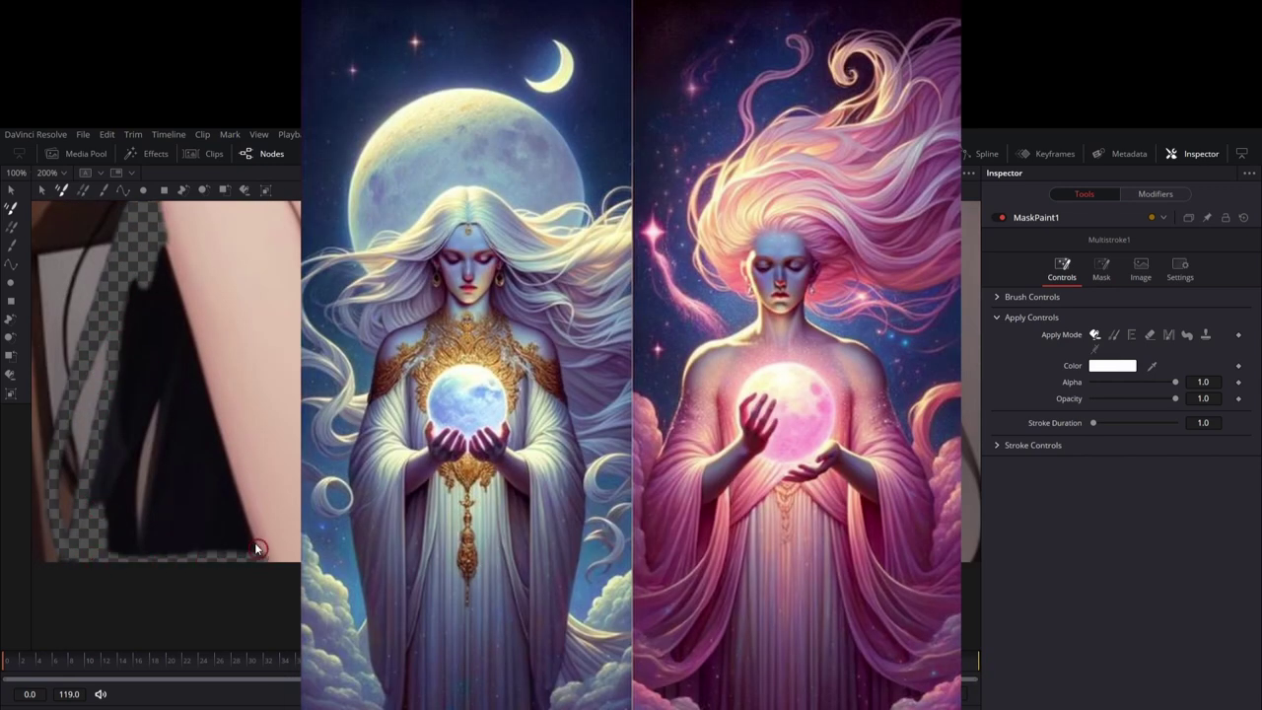
{"action": "mouse_move", "coordinate": [162, 388]}
{"action": "left_mouse_down"}
{"action": "mouse_move", "coordinate": [150, 524]}
{"action": "mouse_move", "coordinate": [163, 427]}
{"action": "mouse_move", "coordinate": [144, 420]}
{"action": "mouse_move", "coordinate": [131, 517]}
{"action": "mouse_move", "coordinate": [145, 545]}
{"action": "mouse_move", "coordinate": [107, 533]}
{"action": "mouse_move", "coordinate": [124, 442]}
{"action": "left_mouse_up"}
{"action": "left_click_drag", "start_coordinate": [138, 554], "coordinate": [935, 560]}
Paint the mask around the lower hair strands beside the folded hands on the window side.
{"action": "mouse_move", "coordinate": [845, 429]}
{"action": "left_mouse_down"}
{"action": "mouse_move", "coordinate": [864, 509]}
{"action": "mouse_move", "coordinate": [835, 517]}
{"action": "mouse_move", "coordinate": [863, 521]}
{"action": "left_mouse_up"}
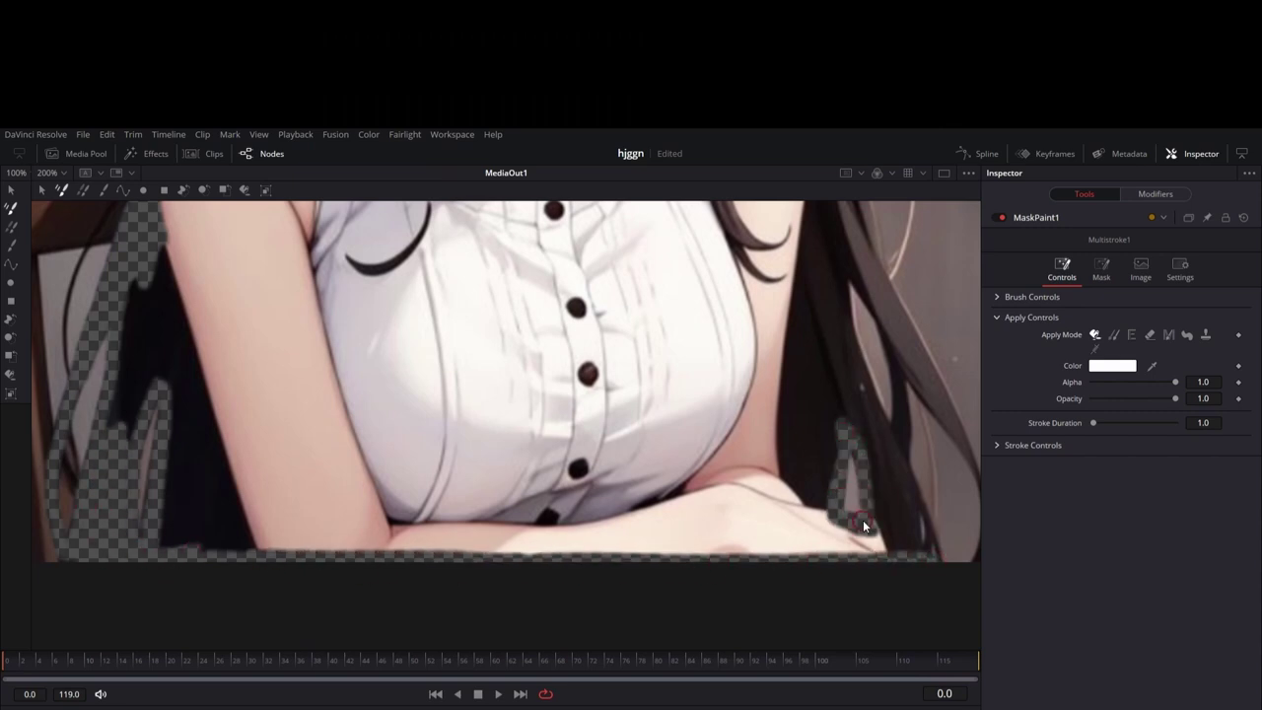
{"action": "scroll", "coordinate": [749, 482], "scroll_direction": "up", "scroll_amount": 3}
{"action": "left_click_drag", "start_coordinate": [854, 453], "coordinate": [897, 538]}
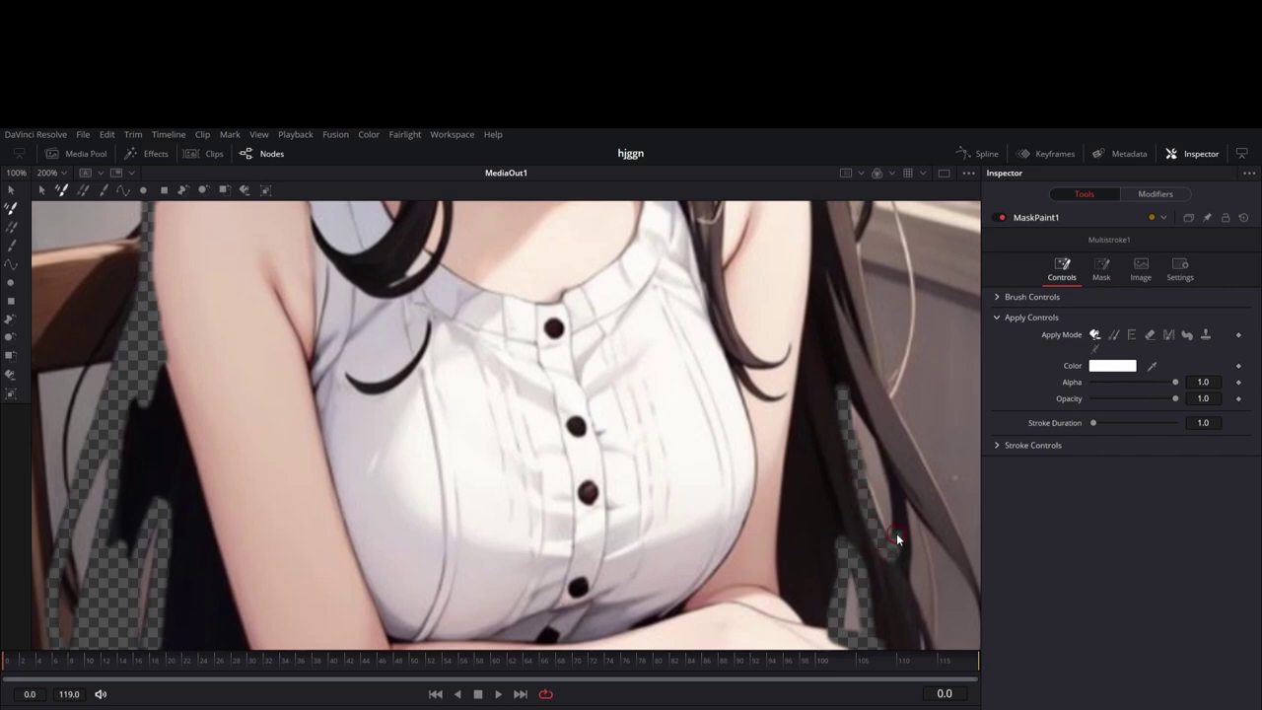
{"action": "scroll", "coordinate": [858, 402], "scroll_direction": "down", "scroll_amount": 3}
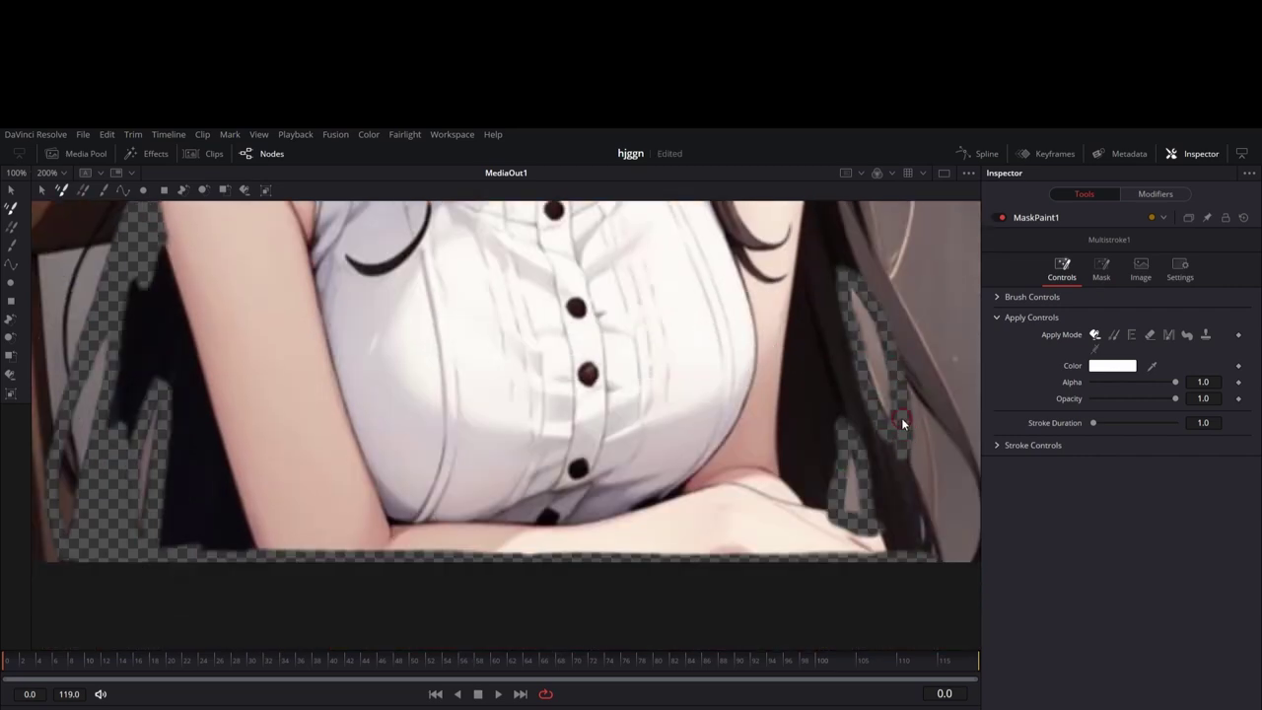
{"action": "left_click_drag", "start_coordinate": [924, 531], "coordinate": [876, 516]}
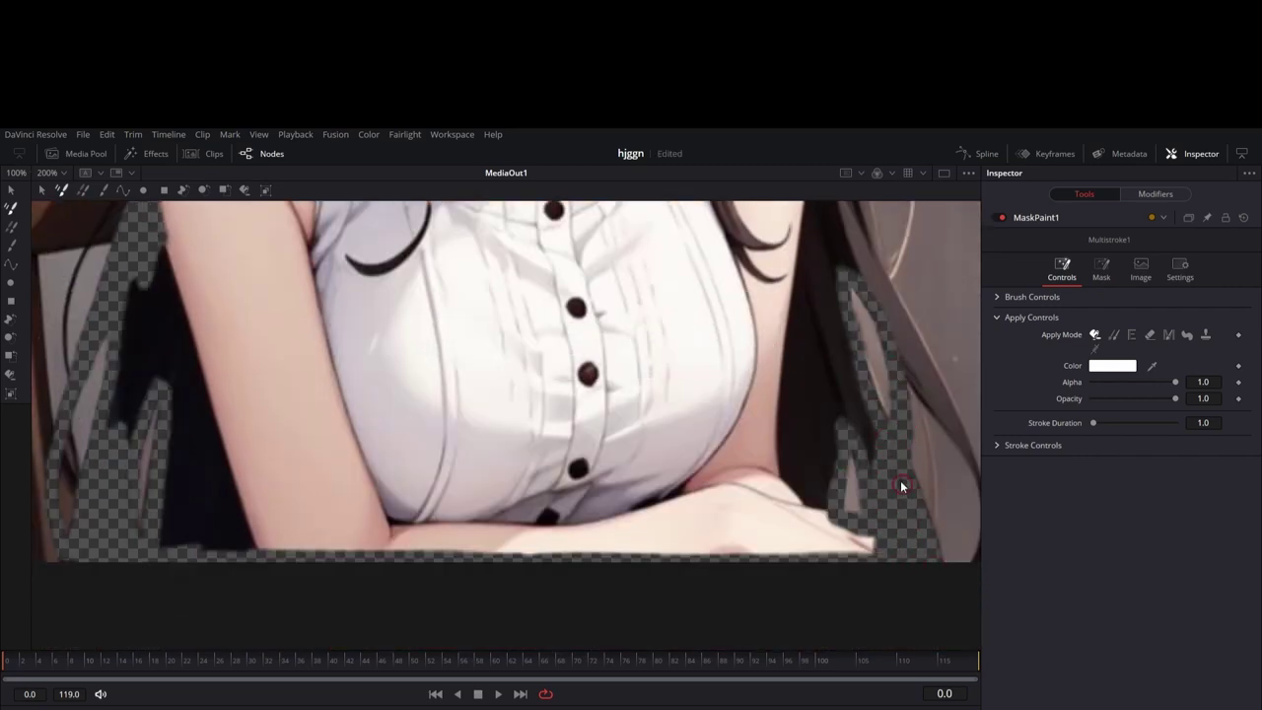
Trace the mask along the window-side hair outline from the crown down to the shoulder.
{"action": "scroll", "coordinate": [900, 485], "scroll_direction": "up", "scroll_amount": 20}
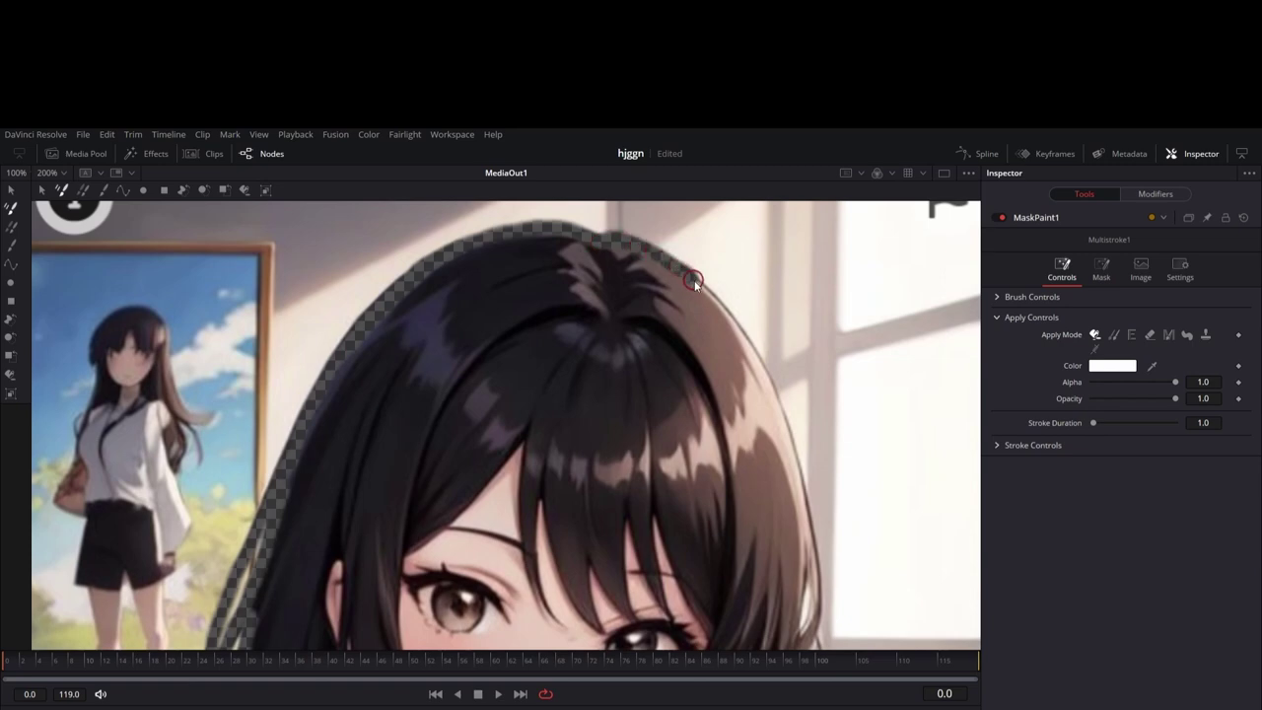
{"action": "mouse_move", "coordinate": [694, 283]}
{"action": "left_mouse_down"}
{"action": "mouse_move", "coordinate": [729, 317]}
{"action": "mouse_move", "coordinate": [788, 464]}
{"action": "left_mouse_up"}
{"action": "scroll", "coordinate": [789, 463], "scroll_direction": "down", "scroll_amount": 4}
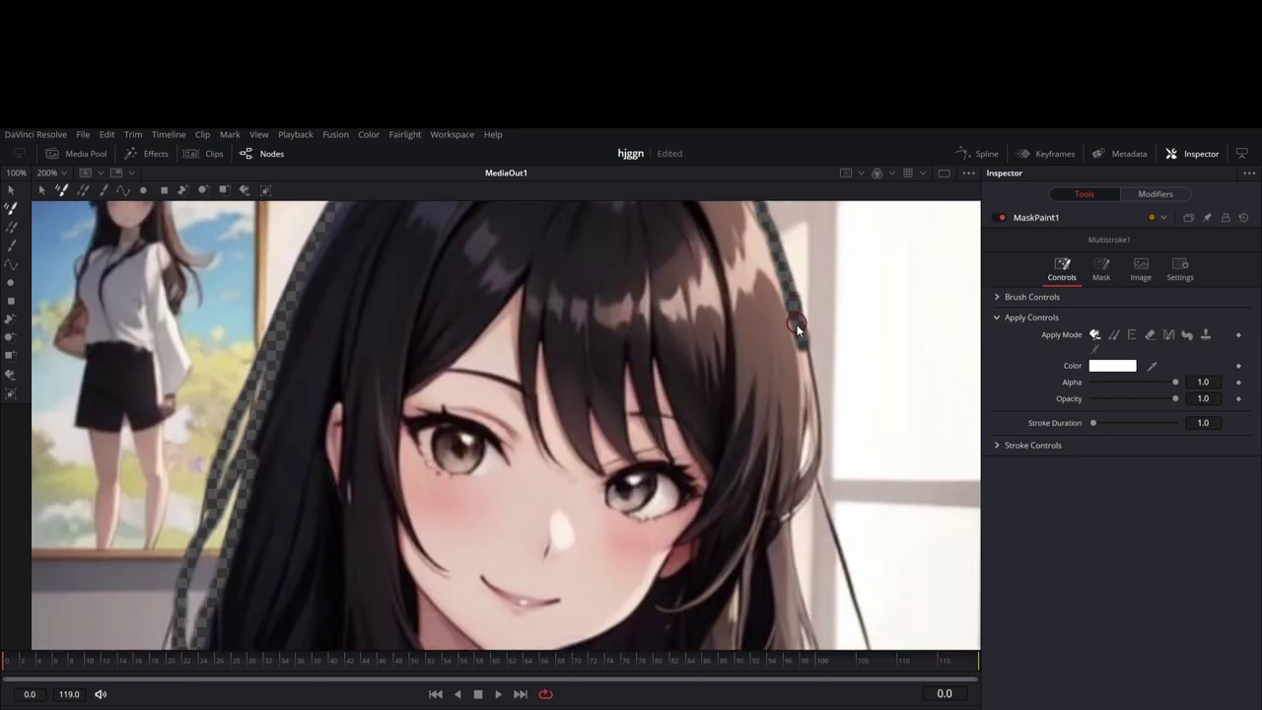
{"action": "mouse_move", "coordinate": [796, 324]}
{"action": "left_mouse_down"}
{"action": "mouse_move", "coordinate": [814, 412]}
{"action": "mouse_move", "coordinate": [808, 485]}
{"action": "mouse_move", "coordinate": [803, 393]}
{"action": "mouse_move", "coordinate": [793, 475]}
{"action": "left_mouse_up"}
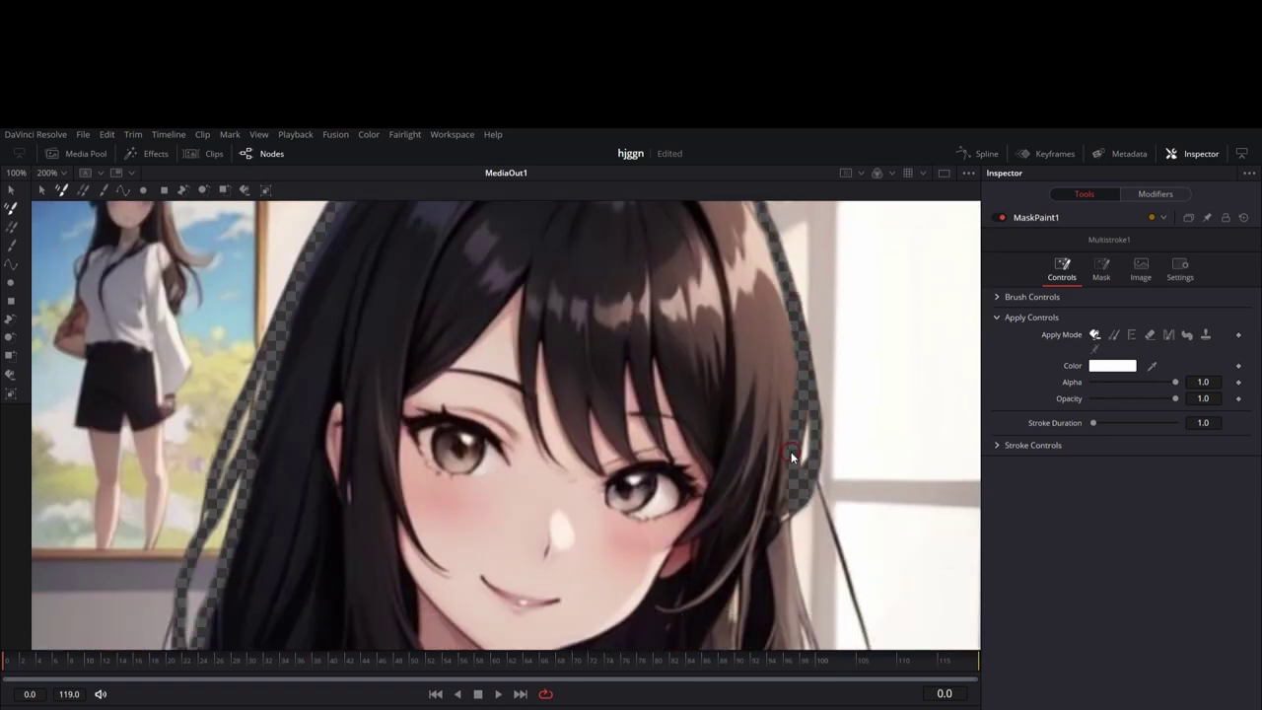
{"action": "scroll", "coordinate": [790, 451], "scroll_direction": "down", "scroll_amount": 4}
{"action": "left_click_drag", "start_coordinate": [789, 347], "coordinate": [824, 586]}
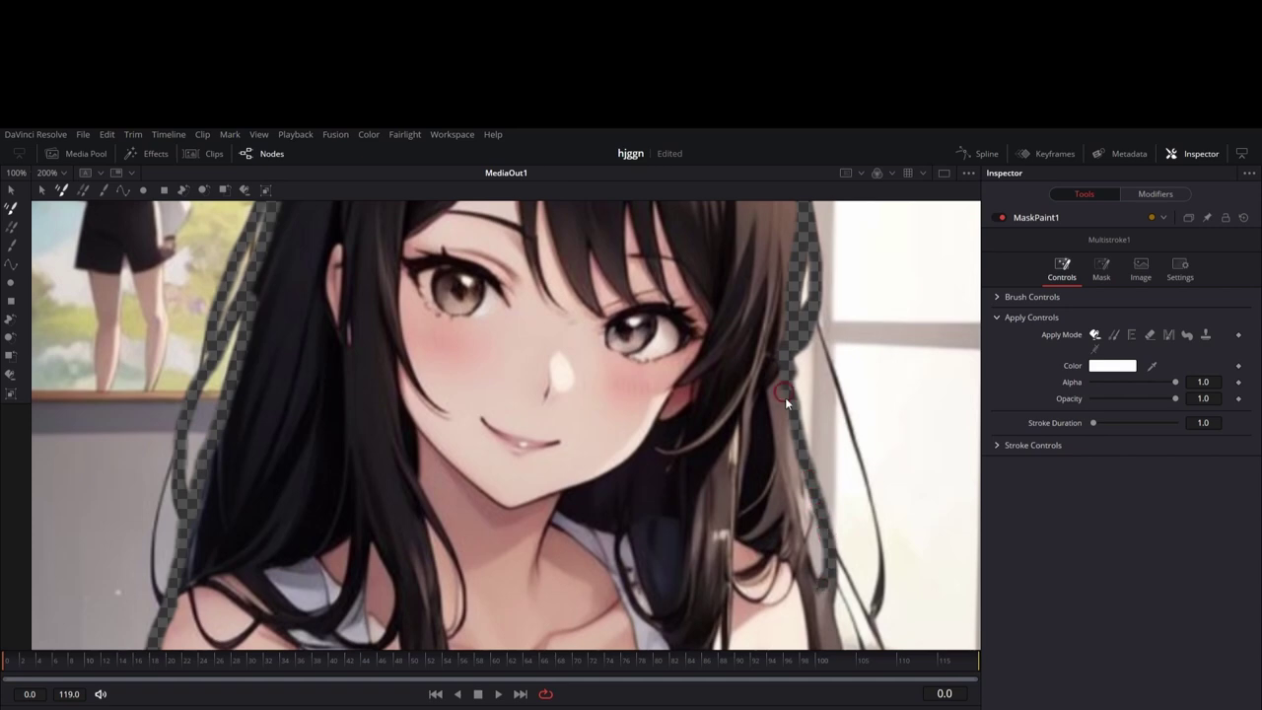
{"action": "scroll", "coordinate": [785, 397], "scroll_direction": "down", "scroll_amount": 6}
{"action": "left_click_drag", "start_coordinate": [827, 343], "coordinate": [863, 558]}
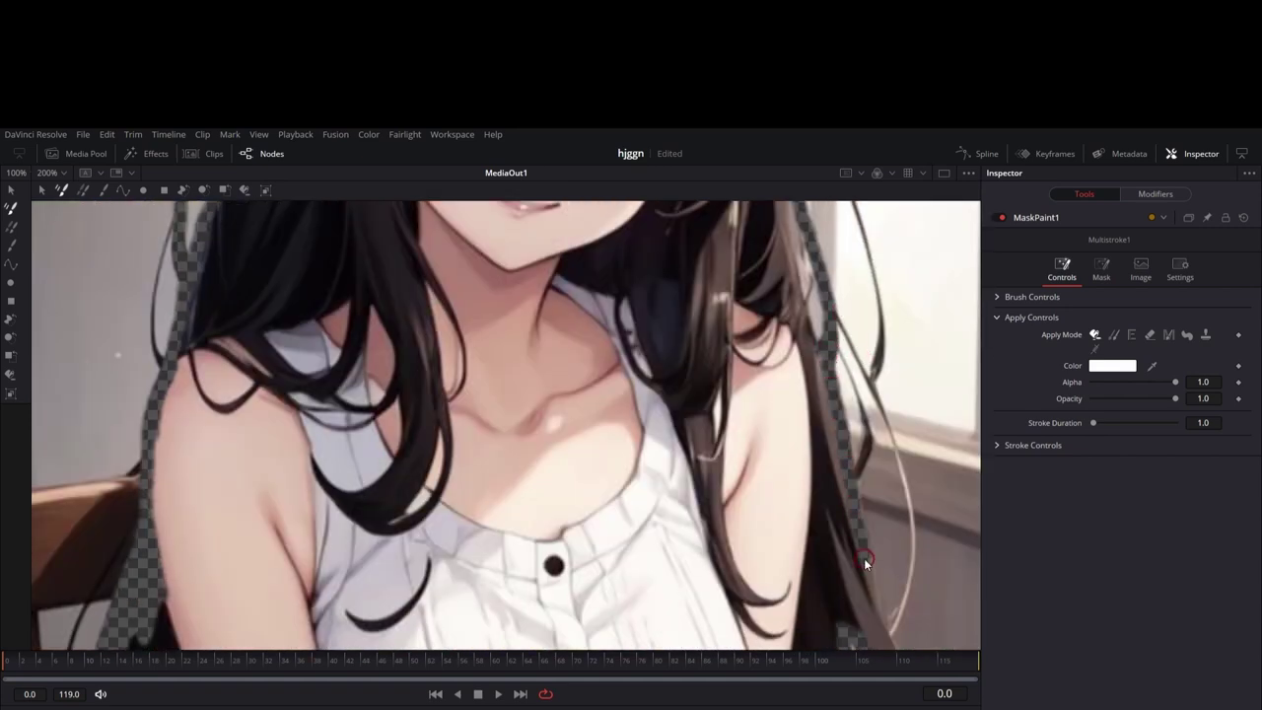
{"action": "left_click", "coordinate": [107, 135]}
{"action": "left_click", "coordinate": [184, 154]}
Trace the mask along the outer edge of the window-side hair from the shoulder down to the image border.
{"action": "mouse_move", "coordinate": [830, 345]}
{"action": "left_mouse_down"}
{"action": "mouse_move", "coordinate": [874, 574]}
{"action": "mouse_move", "coordinate": [884, 509]}
{"action": "left_mouse_up"}
{"action": "scroll", "coordinate": [874, 574], "scroll_direction": "down", "scroll_amount": 6}
{"action": "left_click_drag", "start_coordinate": [908, 433], "coordinate": [963, 551]}
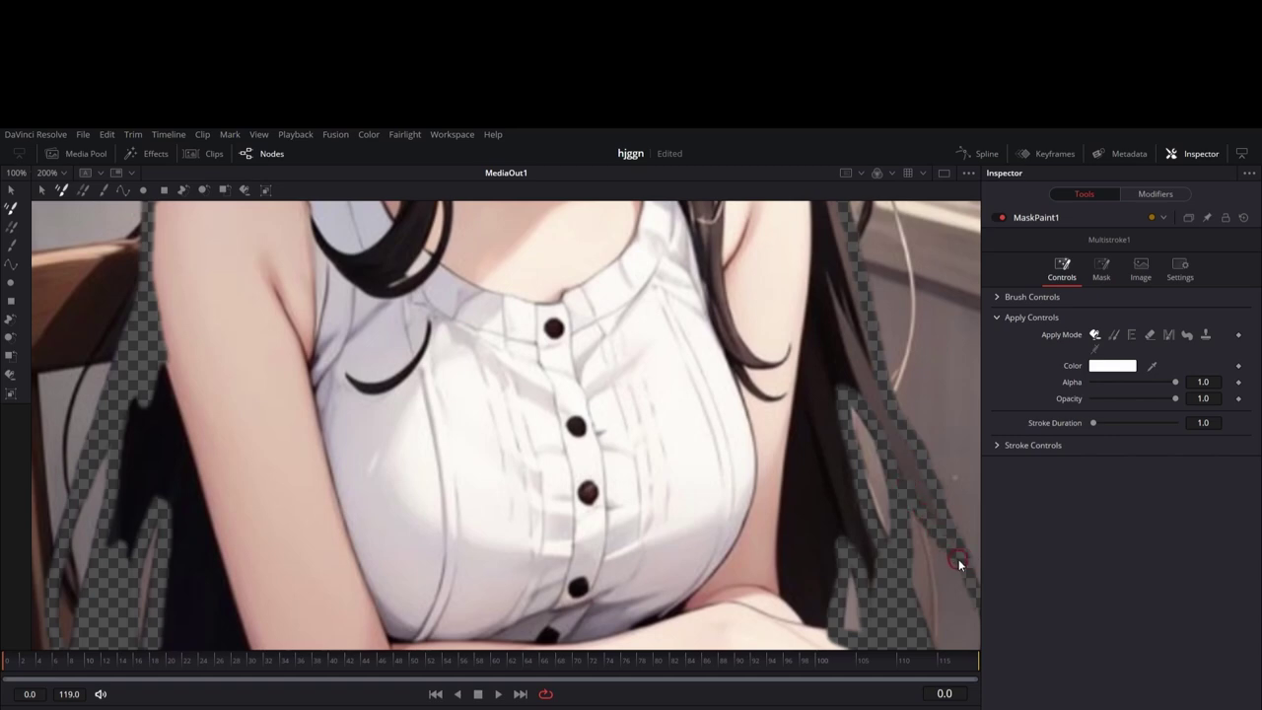
{"action": "scroll", "coordinate": [958, 559], "scroll_direction": "down", "scroll_amount": 4}
{"action": "scroll", "coordinate": [739, 466], "scroll_direction": "down", "scroll_amount": 1}
{"action": "scroll", "coordinate": [516, 412], "scroll_direction": "up", "scroll_amount": 9}
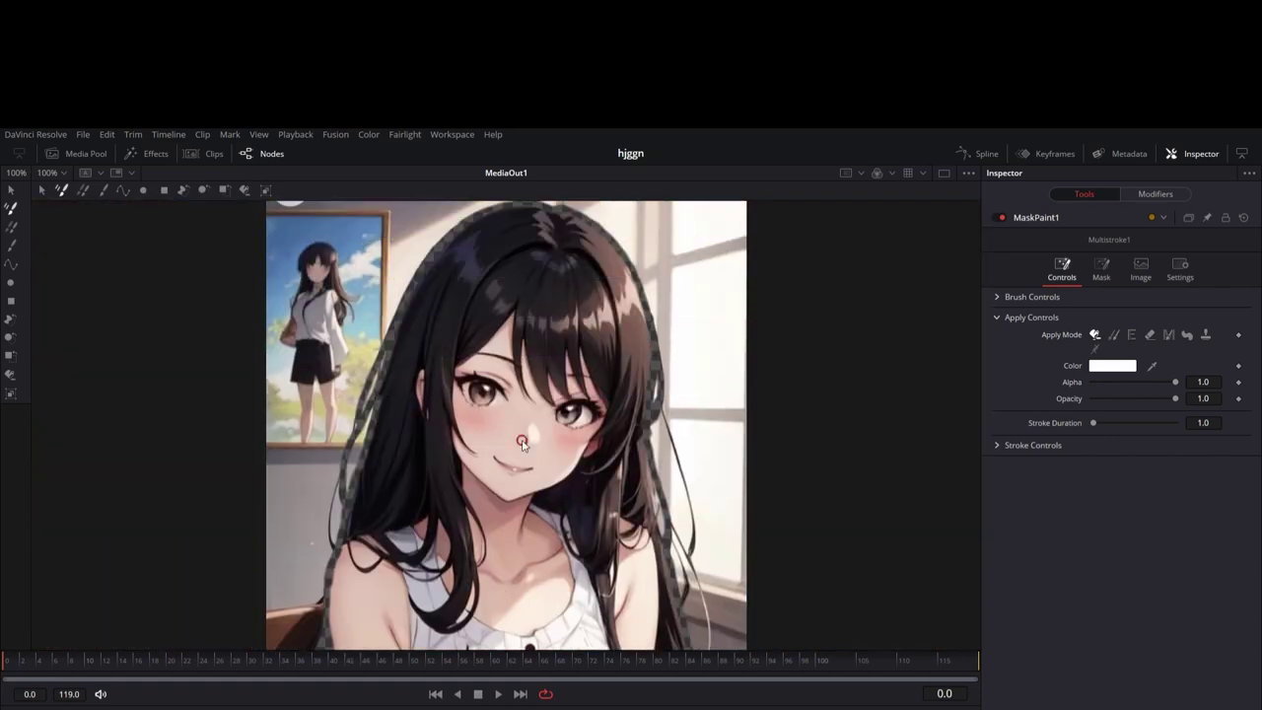
Paint a mask stroke across the forehead and fill the top of the head inside the traced outline.
{"action": "scroll", "coordinate": [527, 439], "scroll_direction": "up", "scroll_amount": 1}
{"action": "scroll", "coordinate": [662, 520], "scroll_direction": "up", "scroll_amount": 5}
{"action": "mouse_move", "coordinate": [801, 496]}
{"action": "left_mouse_down"}
{"action": "mouse_move", "coordinate": [290, 450]}
{"action": "mouse_move", "coordinate": [342, 370]}
{"action": "mouse_move", "coordinate": [320, 507]}
{"action": "mouse_move", "coordinate": [344, 405]}
{"action": "mouse_move", "coordinate": [402, 422]}
{"action": "left_mouse_up"}
{"action": "scroll", "coordinate": [512, 340], "scroll_direction": "up", "scroll_amount": 2}
{"action": "mouse_move", "coordinate": [498, 391]}
{"action": "left_mouse_down"}
{"action": "mouse_move", "coordinate": [424, 431]}
{"action": "mouse_move", "coordinate": [484, 359]}
{"action": "mouse_move", "coordinate": [429, 361]}
{"action": "left_mouse_up"}
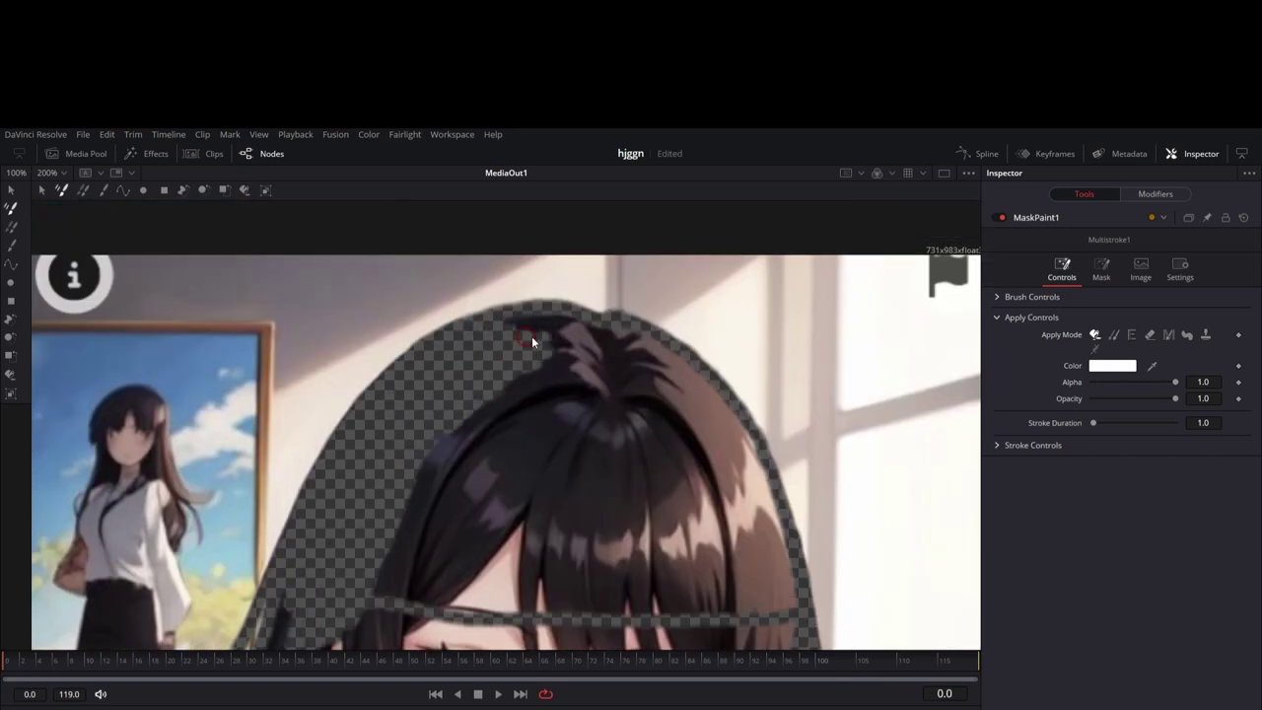
{"action": "mouse_move", "coordinate": [593, 325]}
{"action": "left_mouse_down"}
{"action": "mouse_move", "coordinate": [593, 387]}
{"action": "mouse_move", "coordinate": [561, 350]}
{"action": "mouse_move", "coordinate": [532, 581]}
{"action": "mouse_move", "coordinate": [501, 528]}
{"action": "mouse_move", "coordinate": [520, 377]}
{"action": "mouse_move", "coordinate": [454, 599]}
{"action": "mouse_move", "coordinate": [482, 435]}
{"action": "mouse_move", "coordinate": [404, 544]}
{"action": "mouse_move", "coordinate": [392, 601]}
{"action": "left_mouse_up"}
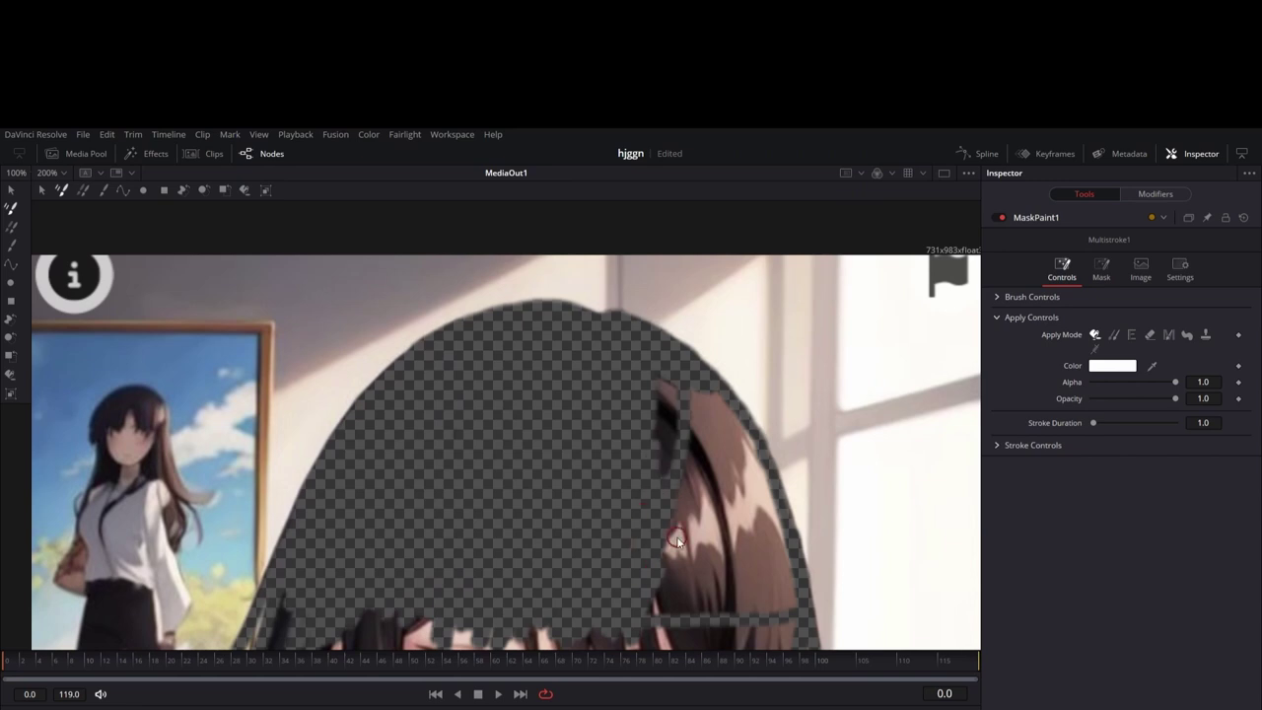
{"action": "mouse_move", "coordinate": [722, 397]}
{"action": "left_mouse_down"}
{"action": "mouse_move", "coordinate": [683, 646]}
{"action": "mouse_move", "coordinate": [664, 560]}
{"action": "mouse_move", "coordinate": [712, 479]}
{"action": "left_mouse_up"}
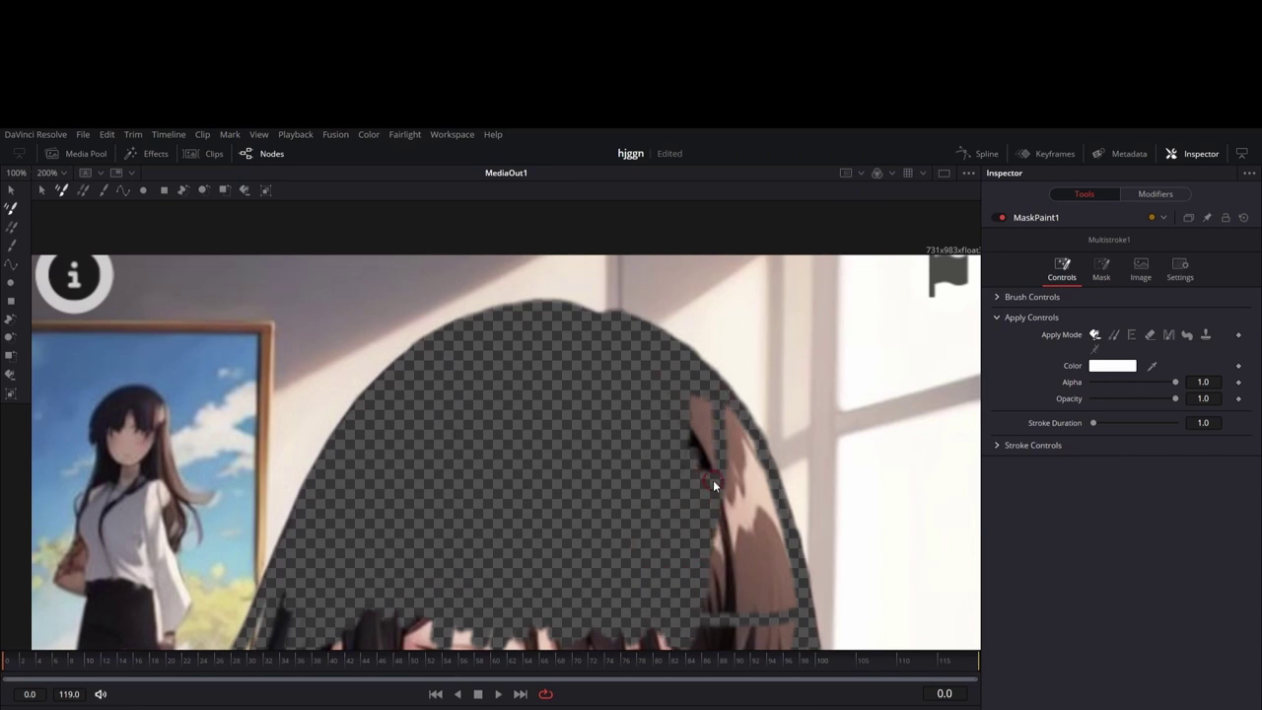
{"action": "mouse_move", "coordinate": [728, 406]}
{"action": "left_mouse_down"}
{"action": "mouse_move", "coordinate": [789, 565]}
{"action": "mouse_move", "coordinate": [772, 614]}
{"action": "mouse_move", "coordinate": [748, 468]}
{"action": "mouse_move", "coordinate": [724, 454]}
{"action": "mouse_move", "coordinate": [746, 614]}
{"action": "mouse_move", "coordinate": [454, 415]}
{"action": "mouse_move", "coordinate": [634, 311]}
{"action": "mouse_move", "coordinate": [706, 432]}
{"action": "mouse_move", "coordinate": [726, 446]}
{"action": "mouse_move", "coordinate": [786, 420]}
{"action": "mouse_move", "coordinate": [782, 496]}
{"action": "mouse_move", "coordinate": [729, 528]}
{"action": "mouse_move", "coordinate": [747, 477]}
{"action": "mouse_move", "coordinate": [702, 547]}
{"action": "mouse_move", "coordinate": [645, 357]}
{"action": "mouse_move", "coordinate": [592, 474]}
{"action": "mouse_move", "coordinate": [551, 477]}
{"action": "mouse_move", "coordinate": [552, 383]}
{"action": "mouse_move", "coordinate": [523, 388]}
{"action": "mouse_move", "coordinate": [493, 448]}
{"action": "mouse_move", "coordinate": [482, 381]}
{"action": "mouse_move", "coordinate": [433, 470]}
{"action": "mouse_move", "coordinate": [403, 417]}
{"action": "mouse_move", "coordinate": [401, 353]}
{"action": "mouse_move", "coordinate": [373, 380]}
{"action": "left_mouse_up"}
Fill the mask over the upper face and the long hair on the picture-frame side.
{"action": "scroll", "coordinate": [459, 417], "scroll_direction": "down", "scroll_amount": 5}
{"action": "mouse_move", "coordinate": [302, 400]}
{"action": "left_mouse_down"}
{"action": "mouse_move", "coordinate": [267, 423]}
{"action": "mouse_move", "coordinate": [290, 516]}
{"action": "mouse_move", "coordinate": [351, 483]}
{"action": "mouse_move", "coordinate": [393, 515]}
{"action": "mouse_move", "coordinate": [413, 467]}
{"action": "left_mouse_up"}
{"action": "scroll", "coordinate": [394, 463], "scroll_direction": "down", "scroll_amount": 3}
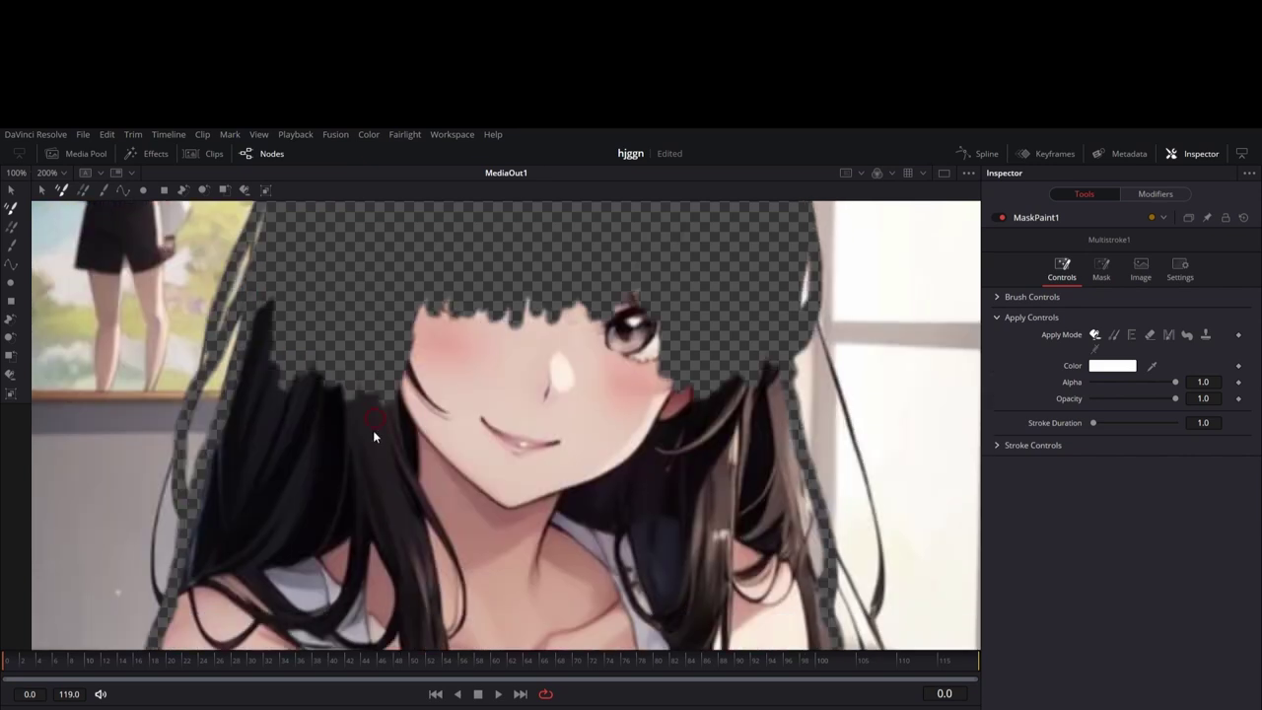
{"action": "mouse_move", "coordinate": [372, 429]}
{"action": "left_mouse_down"}
{"action": "mouse_move", "coordinate": [360, 483]}
{"action": "mouse_move", "coordinate": [331, 425]}
{"action": "mouse_move", "coordinate": [327, 375]}
{"action": "mouse_move", "coordinate": [286, 406]}
{"action": "mouse_move", "coordinate": [278, 265]}
{"action": "mouse_move", "coordinate": [239, 424]}
{"action": "mouse_move", "coordinate": [274, 468]}
{"action": "mouse_move", "coordinate": [274, 568]}
{"action": "mouse_move", "coordinate": [321, 463]}
{"action": "mouse_move", "coordinate": [347, 504]}
{"action": "mouse_move", "coordinate": [327, 607]}
{"action": "mouse_move", "coordinate": [297, 646]}
{"action": "mouse_move", "coordinate": [297, 568]}
{"action": "mouse_move", "coordinate": [261, 574]}
{"action": "mouse_move", "coordinate": [265, 485]}
{"action": "mouse_move", "coordinate": [245, 587]}
{"action": "left_mouse_up"}
{"action": "mouse_move", "coordinate": [220, 440]}
{"action": "left_mouse_down"}
{"action": "mouse_move", "coordinate": [186, 566]}
{"action": "mouse_move", "coordinate": [209, 596]}
{"action": "mouse_move", "coordinate": [255, 434]}
{"action": "mouse_move", "coordinate": [196, 559]}
{"action": "left_mouse_up"}
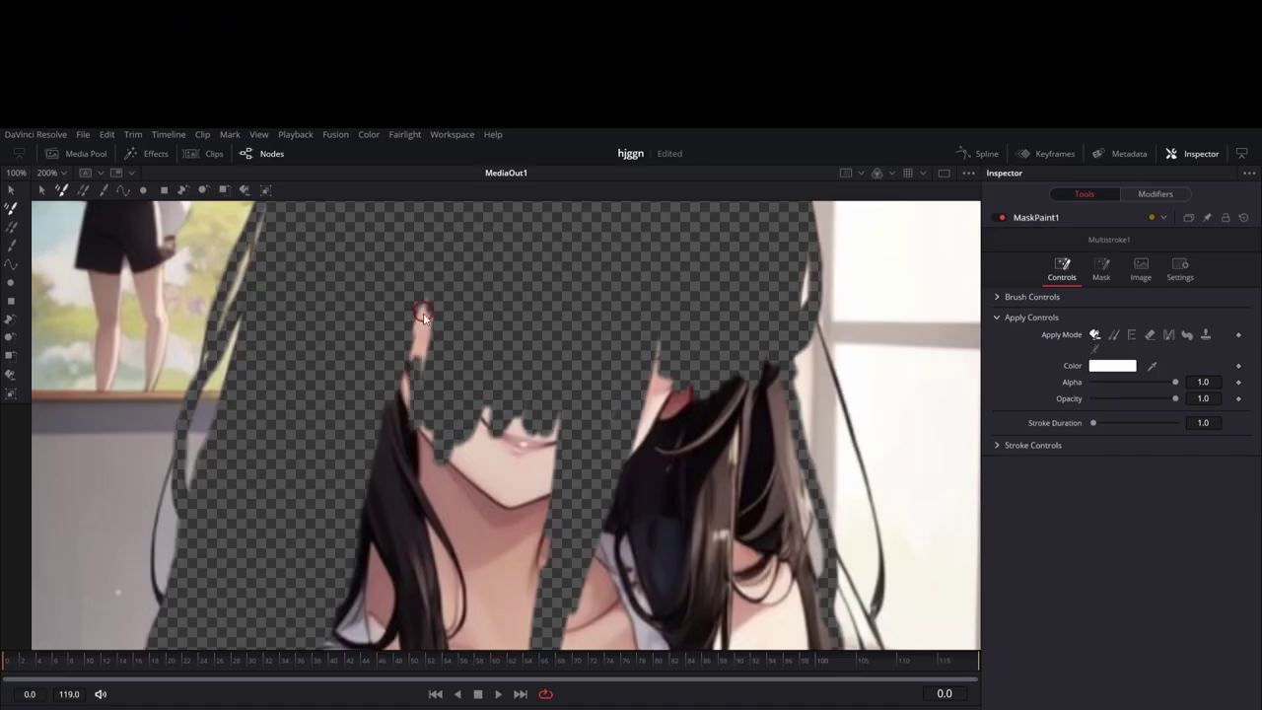
Fill the mask over the lower face, the neck and the window-side hair down to the shoulders.
{"action": "mouse_move", "coordinate": [423, 313]}
{"action": "left_mouse_down"}
{"action": "mouse_move", "coordinate": [341, 639]}
{"action": "mouse_move", "coordinate": [357, 664]}
{"action": "mouse_move", "coordinate": [425, 657]}
{"action": "mouse_move", "coordinate": [407, 644]}
{"action": "mouse_move", "coordinate": [512, 527]}
{"action": "mouse_move", "coordinate": [535, 428]}
{"action": "mouse_move", "coordinate": [550, 474]}
{"action": "mouse_move", "coordinate": [498, 671]}
{"action": "mouse_move", "coordinate": [474, 553]}
{"action": "mouse_move", "coordinate": [491, 452]}
{"action": "mouse_move", "coordinate": [477, 525]}
{"action": "mouse_move", "coordinate": [457, 493]}
{"action": "mouse_move", "coordinate": [445, 644]}
{"action": "mouse_move", "coordinate": [360, 631]}
{"action": "mouse_move", "coordinate": [402, 618]}
{"action": "mouse_move", "coordinate": [425, 507]}
{"action": "mouse_move", "coordinate": [397, 501]}
{"action": "mouse_move", "coordinate": [658, 369]}
{"action": "mouse_move", "coordinate": [596, 592]}
{"action": "left_mouse_up"}
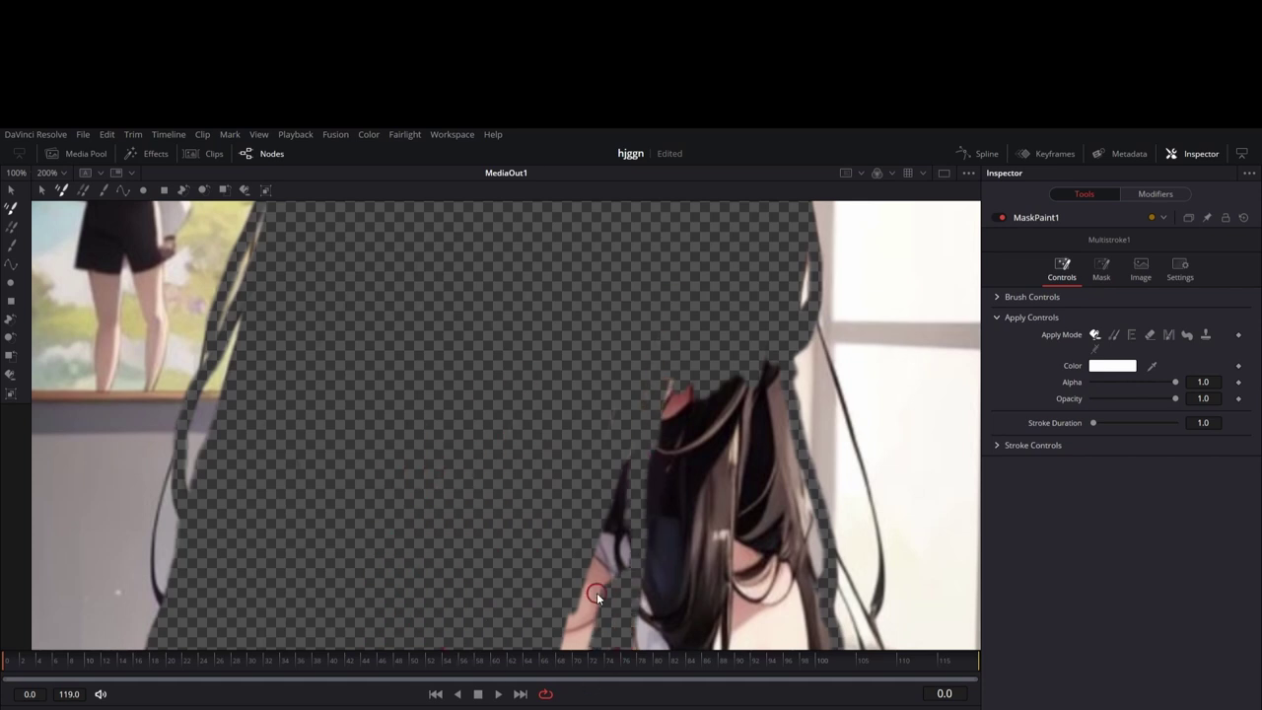
{"action": "mouse_move", "coordinate": [558, 634]}
{"action": "left_mouse_down"}
{"action": "mouse_move", "coordinate": [629, 451]}
{"action": "mouse_move", "coordinate": [613, 553]}
{"action": "left_mouse_up"}
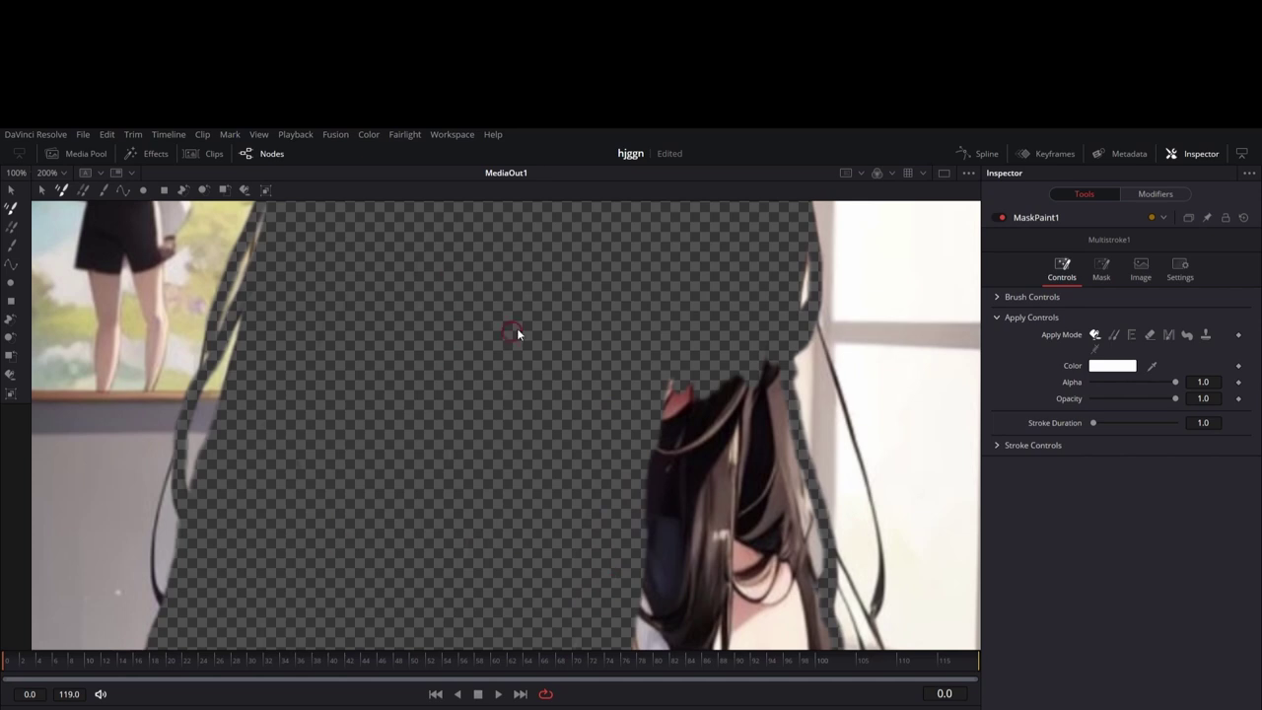
{"action": "mouse_move", "coordinate": [771, 492]}
{"action": "left_mouse_down"}
{"action": "mouse_move", "coordinate": [785, 407]}
{"action": "mouse_move", "coordinate": [797, 581]}
{"action": "mouse_move", "coordinate": [826, 643]}
{"action": "mouse_move", "coordinate": [779, 548]}
{"action": "mouse_move", "coordinate": [770, 616]}
{"action": "mouse_move", "coordinate": [768, 476]}
{"action": "mouse_move", "coordinate": [728, 552]}
{"action": "mouse_move", "coordinate": [758, 465]}
{"action": "mouse_move", "coordinate": [711, 518]}
{"action": "mouse_move", "coordinate": [714, 568]}
{"action": "mouse_move", "coordinate": [657, 575]}
{"action": "mouse_move", "coordinate": [689, 443]}
{"action": "mouse_move", "coordinate": [665, 473]}
{"action": "left_mouse_up"}
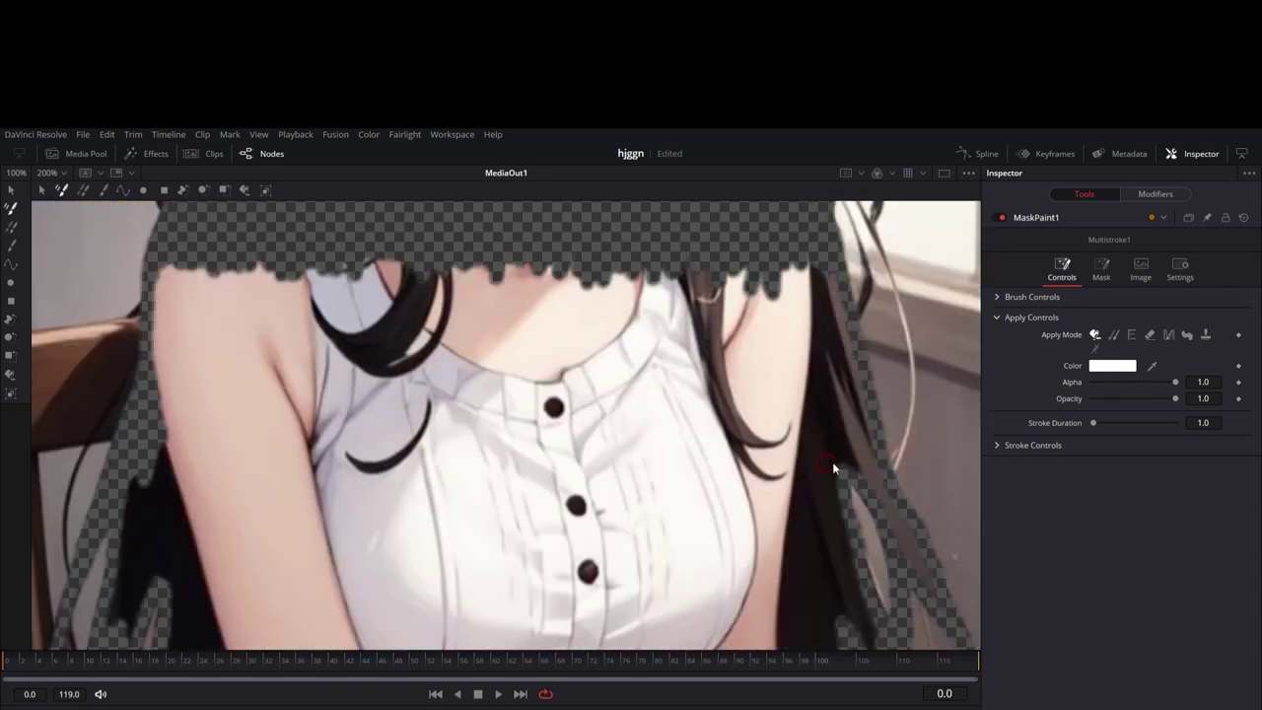
Fill the mask over the window-side arm, the hair around it and the folded hand.
{"action": "mouse_move", "coordinate": [832, 462]}
{"action": "left_mouse_down"}
{"action": "mouse_move", "coordinate": [726, 257]}
{"action": "mouse_move", "coordinate": [767, 262]}
{"action": "mouse_move", "coordinate": [800, 230]}
{"action": "mouse_move", "coordinate": [838, 305]}
{"action": "mouse_move", "coordinate": [855, 391]}
{"action": "mouse_move", "coordinate": [838, 424]}
{"action": "mouse_move", "coordinate": [832, 379]}
{"action": "mouse_move", "coordinate": [807, 434]}
{"action": "mouse_move", "coordinate": [801, 414]}
{"action": "left_mouse_up"}
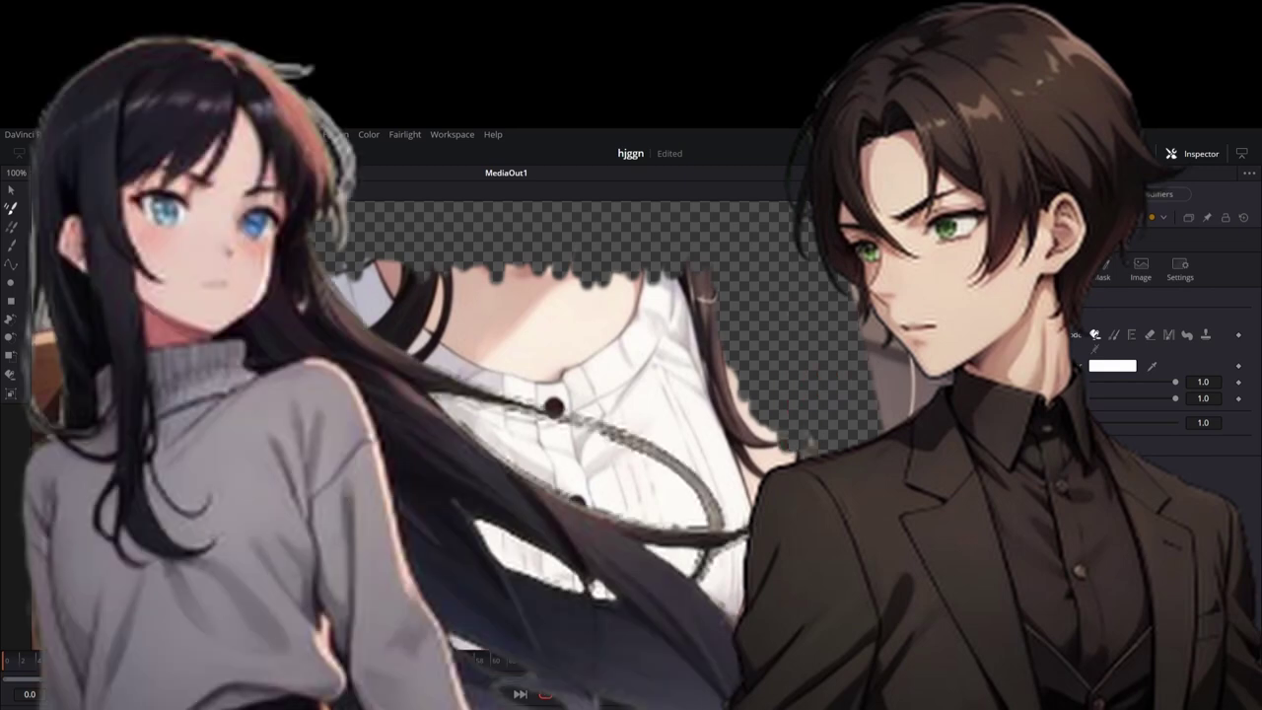
{"action": "scroll", "coordinate": [581, 473], "scroll_direction": "down", "scroll_amount": 5}
{"action": "scroll", "coordinate": [550, 423], "scroll_direction": "up", "scroll_amount": 6}
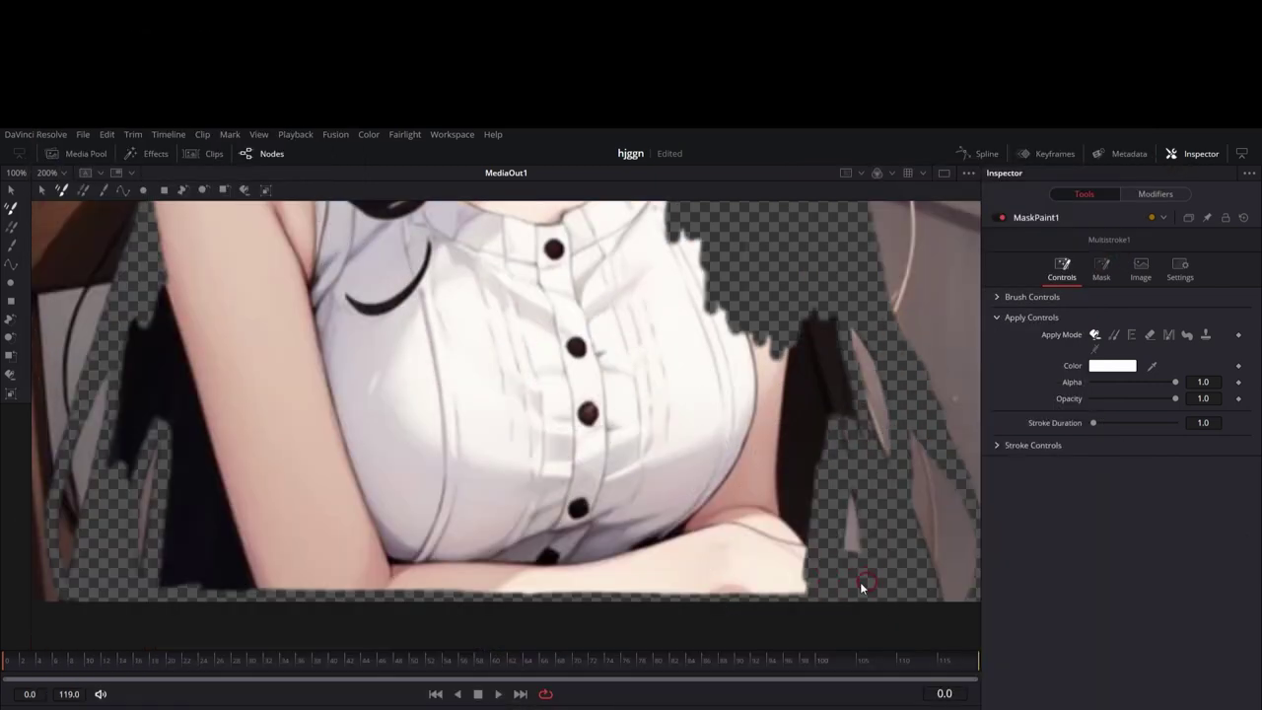
{"action": "mouse_move", "coordinate": [804, 586]}
{"action": "left_mouse_down"}
{"action": "mouse_move", "coordinate": [788, 481]}
{"action": "mouse_move", "coordinate": [790, 581]}
{"action": "left_mouse_up"}
{"action": "scroll", "coordinate": [801, 552], "scroll_direction": "up", "scroll_amount": 1}
{"action": "left_click_drag", "start_coordinate": [795, 493], "coordinate": [786, 406]}
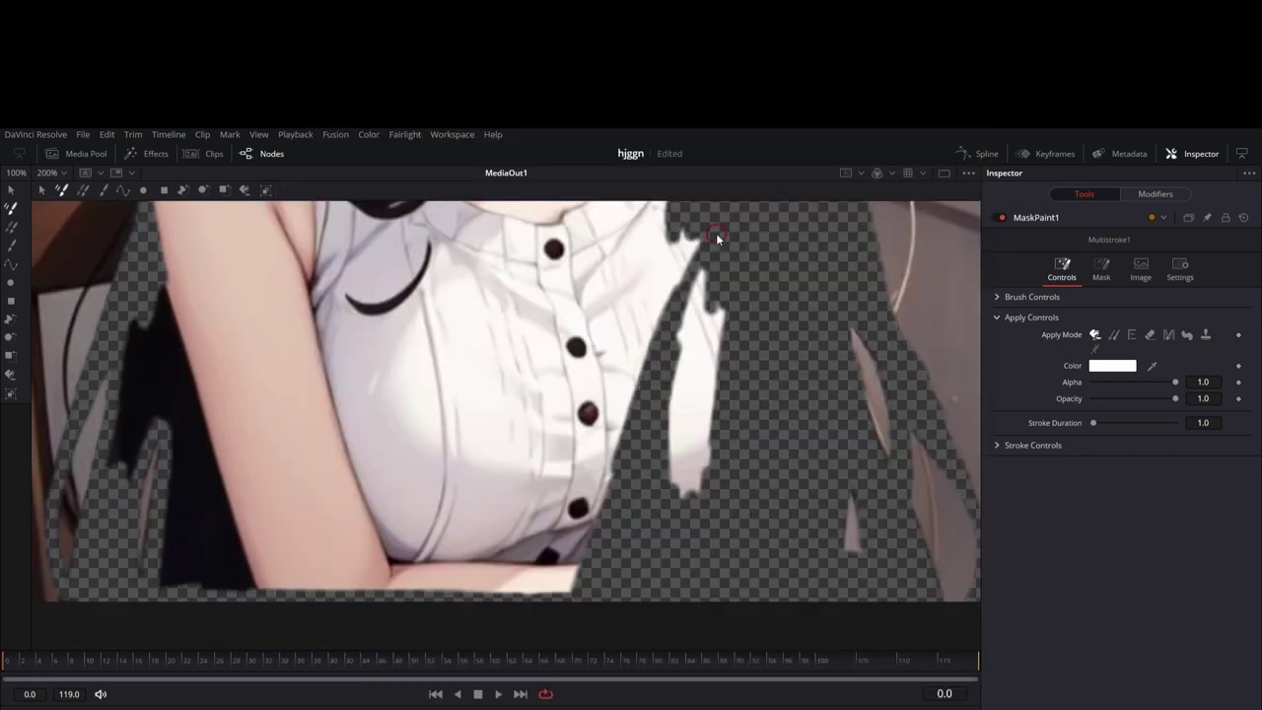
Fill the mask over the lower blouse, the folded forearm and the picture-frame-side upper arm.
{"action": "mouse_move", "coordinate": [662, 447]}
{"action": "left_mouse_down"}
{"action": "mouse_move", "coordinate": [560, 620]}
{"action": "mouse_move", "coordinate": [602, 484]}
{"action": "mouse_move", "coordinate": [554, 543]}
{"action": "mouse_move", "coordinate": [516, 548]}
{"action": "mouse_move", "coordinate": [524, 465]}
{"action": "mouse_move", "coordinate": [505, 455]}
{"action": "left_mouse_up"}
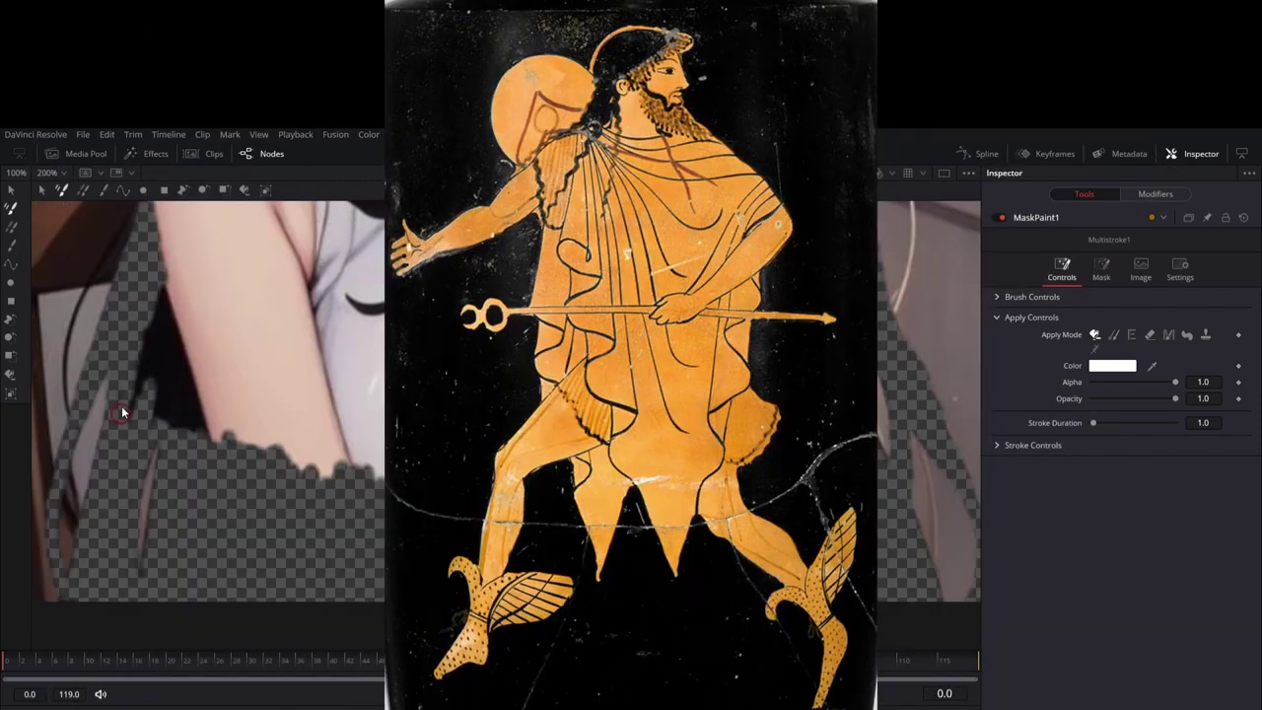
{"action": "mouse_move", "coordinate": [174, 285]}
{"action": "left_mouse_down"}
{"action": "mouse_move", "coordinate": [190, 425]}
{"action": "mouse_move", "coordinate": [180, 397]}
{"action": "left_mouse_up"}
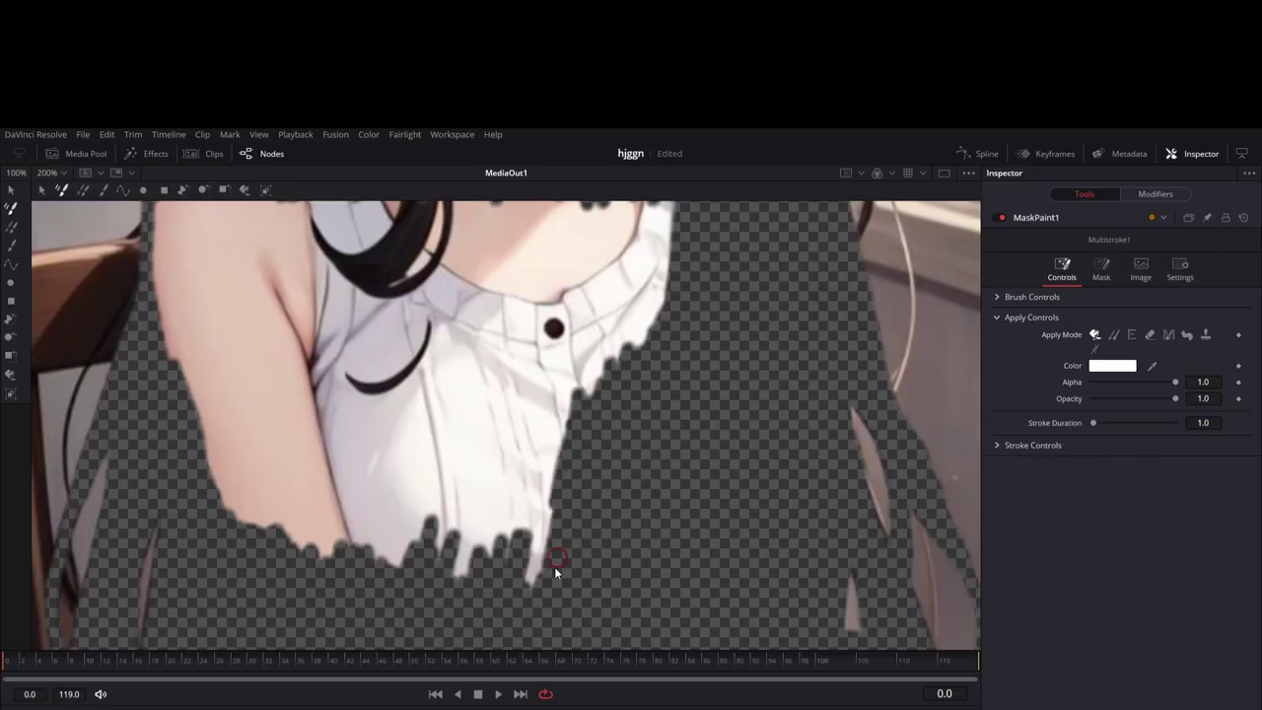
{"action": "mouse_move", "coordinate": [554, 566]}
{"action": "left_mouse_down"}
{"action": "mouse_move", "coordinate": [577, 364]}
{"action": "mouse_move", "coordinate": [471, 572]}
{"action": "mouse_move", "coordinate": [463, 413]}
{"action": "mouse_move", "coordinate": [462, 551]}
{"action": "mouse_move", "coordinate": [444, 441]}
{"action": "mouse_move", "coordinate": [417, 456]}
{"action": "mouse_move", "coordinate": [408, 538]}
{"action": "mouse_move", "coordinate": [410, 431]}
{"action": "mouse_move", "coordinate": [361, 485]}
{"action": "mouse_move", "coordinate": [381, 311]}
{"action": "mouse_move", "coordinate": [326, 569]}
{"action": "mouse_move", "coordinate": [295, 509]}
{"action": "mouse_move", "coordinate": [331, 351]}
{"action": "mouse_move", "coordinate": [325, 399]}
{"action": "mouse_move", "coordinate": [248, 532]}
{"action": "mouse_move", "coordinate": [217, 445]}
{"action": "mouse_move", "coordinate": [219, 326]}
{"action": "left_mouse_up"}
Fill the mask over the picture-frame-side shoulder, the chest and the blouse collar to close the remaining gap.
{"action": "scroll", "coordinate": [239, 404], "scroll_direction": "up", "scroll_amount": 8}
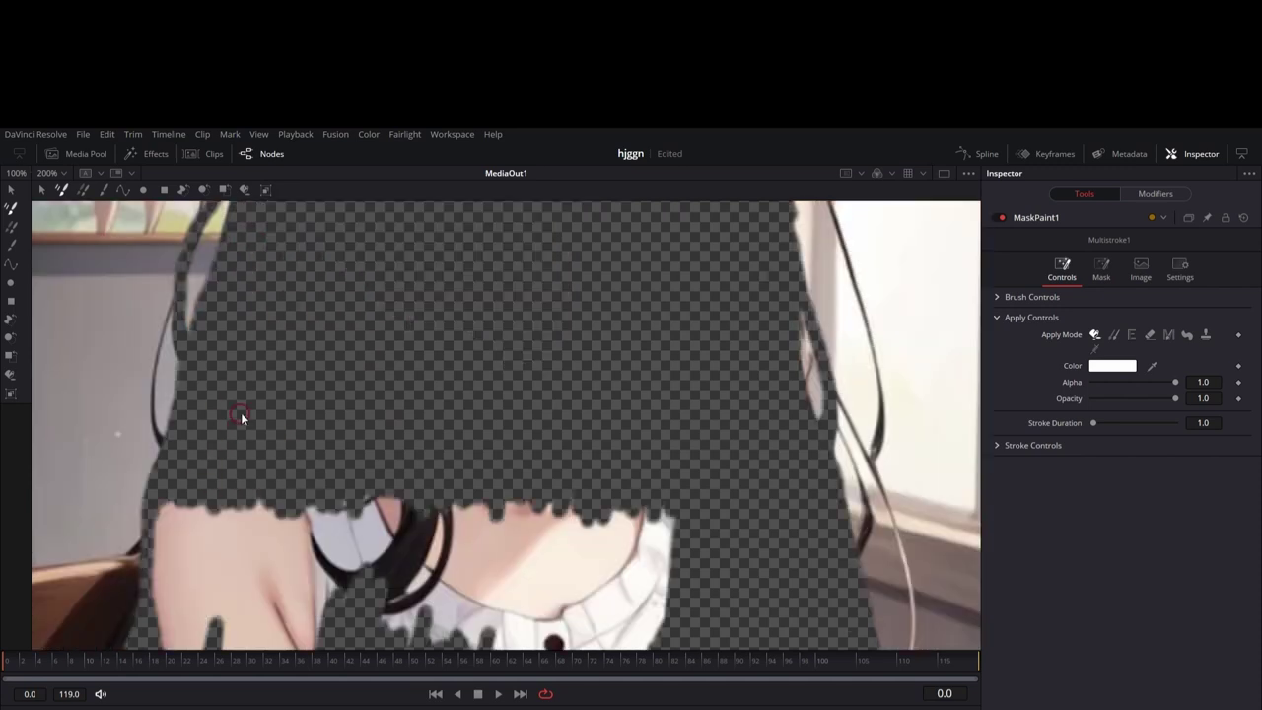
{"action": "scroll", "coordinate": [241, 408], "scroll_direction": "down", "scroll_amount": 3}
{"action": "mouse_move", "coordinate": [237, 396]}
{"action": "left_mouse_down"}
{"action": "mouse_move", "coordinate": [225, 530]}
{"action": "mouse_move", "coordinate": [268, 347]}
{"action": "mouse_move", "coordinate": [246, 389]}
{"action": "mouse_move", "coordinate": [235, 589]}
{"action": "mouse_move", "coordinate": [250, 500]}
{"action": "mouse_move", "coordinate": [259, 589]}
{"action": "mouse_move", "coordinate": [289, 606]}
{"action": "mouse_move", "coordinate": [329, 387]}
{"action": "mouse_move", "coordinate": [303, 400]}
{"action": "mouse_move", "coordinate": [278, 531]}
{"action": "mouse_move", "coordinate": [270, 407]}
{"action": "mouse_move", "coordinate": [215, 408]}
{"action": "mouse_move", "coordinate": [177, 597]}
{"action": "mouse_move", "coordinate": [202, 556]}
{"action": "mouse_move", "coordinate": [199, 384]}
{"action": "mouse_move", "coordinate": [181, 478]}
{"action": "mouse_move", "coordinate": [176, 382]}
{"action": "mouse_move", "coordinate": [160, 383]}
{"action": "mouse_move", "coordinate": [163, 521]}
{"action": "left_mouse_up"}
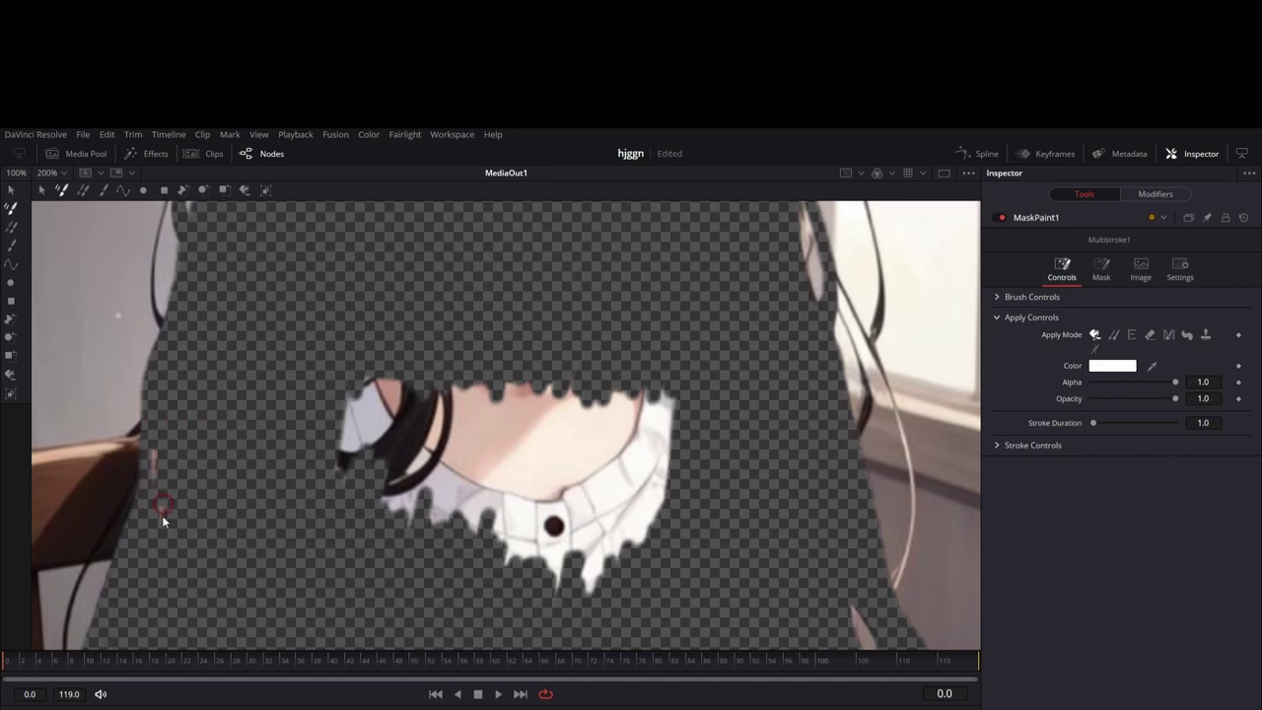
{"action": "mouse_move", "coordinate": [475, 575]}
{"action": "left_mouse_down"}
{"action": "mouse_move", "coordinate": [482, 443]}
{"action": "mouse_move", "coordinate": [414, 438]}
{"action": "mouse_move", "coordinate": [456, 453]}
{"action": "mouse_move", "coordinate": [459, 498]}
{"action": "mouse_move", "coordinate": [404, 454]}
{"action": "mouse_move", "coordinate": [370, 370]}
{"action": "mouse_move", "coordinate": [515, 556]}
{"action": "mouse_move", "coordinate": [585, 445]}
{"action": "mouse_move", "coordinate": [525, 613]}
{"action": "left_mouse_up"}
{"action": "mouse_move", "coordinate": [601, 448]}
{"action": "left_mouse_down"}
{"action": "mouse_move", "coordinate": [640, 436]}
{"action": "mouse_move", "coordinate": [688, 362]}
{"action": "mouse_move", "coordinate": [631, 423]}
{"action": "mouse_move", "coordinate": [594, 387]}
{"action": "left_mouse_up"}
{"action": "scroll", "coordinate": [528, 447], "scroll_direction": "down", "scroll_amount": 1}
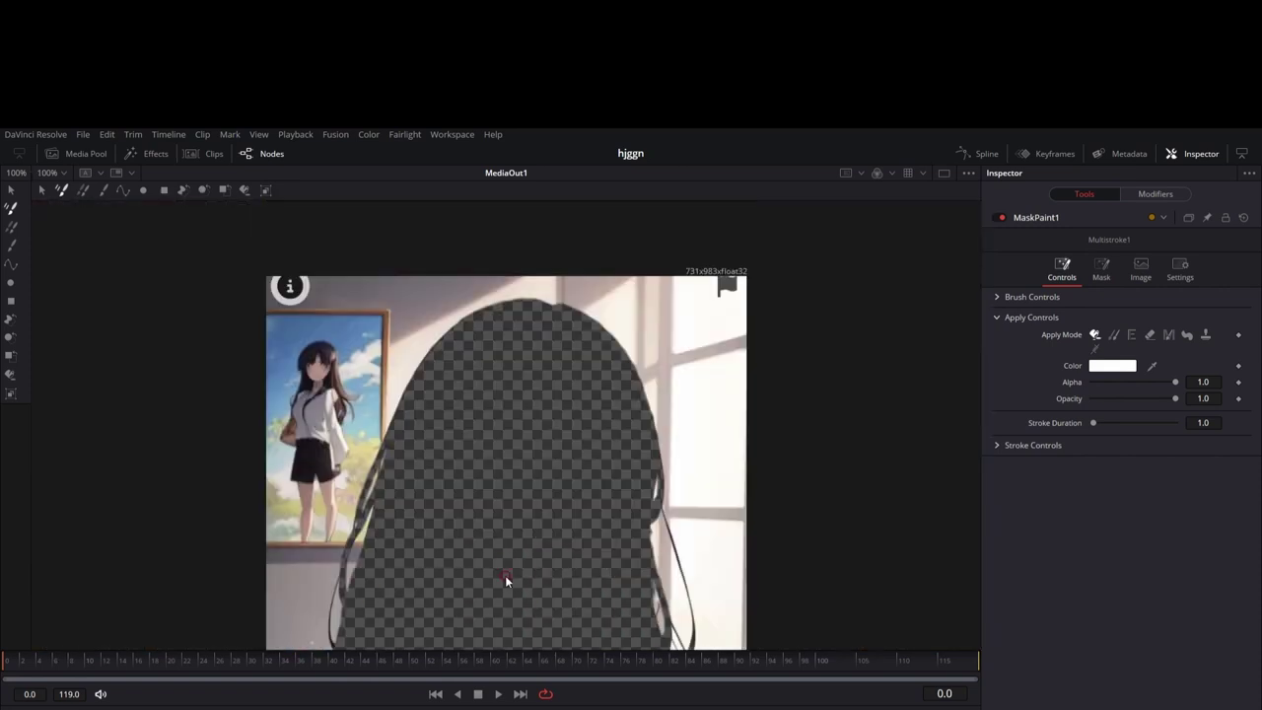
Show MaskPaint1 in an enlarged viewer and paint over the leftover light streaks in the head area.
{"action": "key", "text": "ctrl+f"}
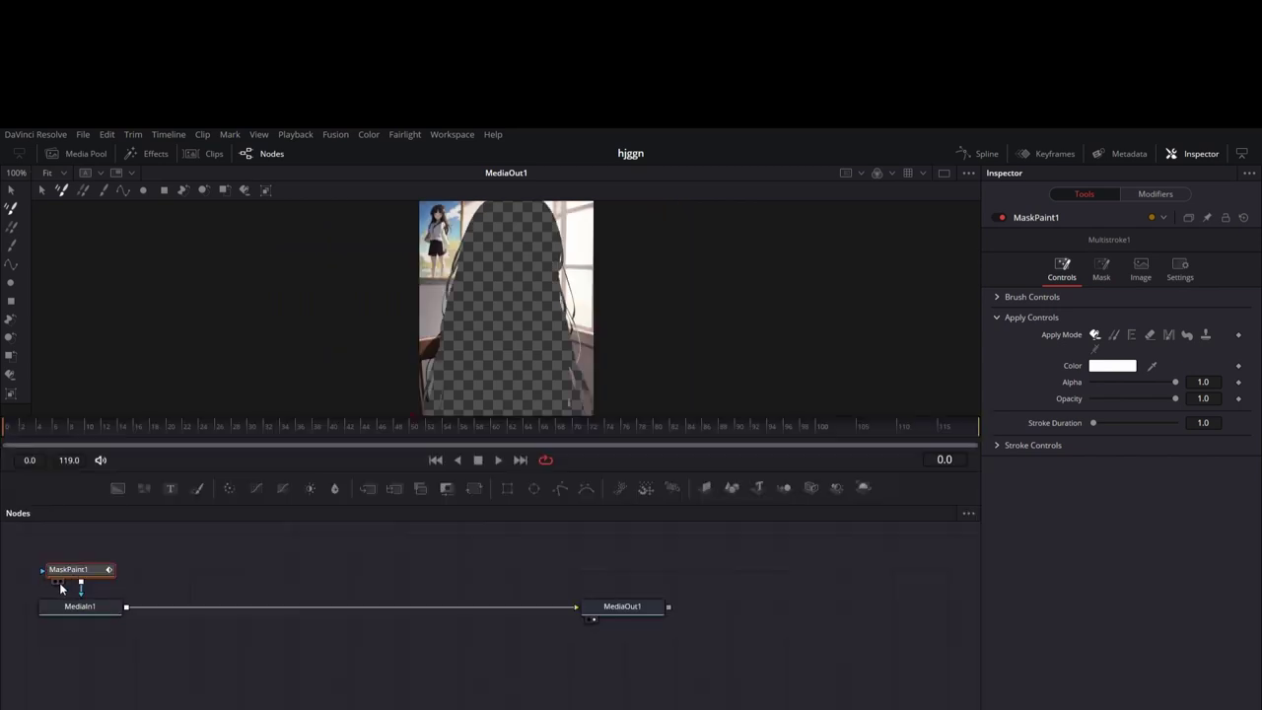
{"action": "left_click", "coordinate": [61, 585]}
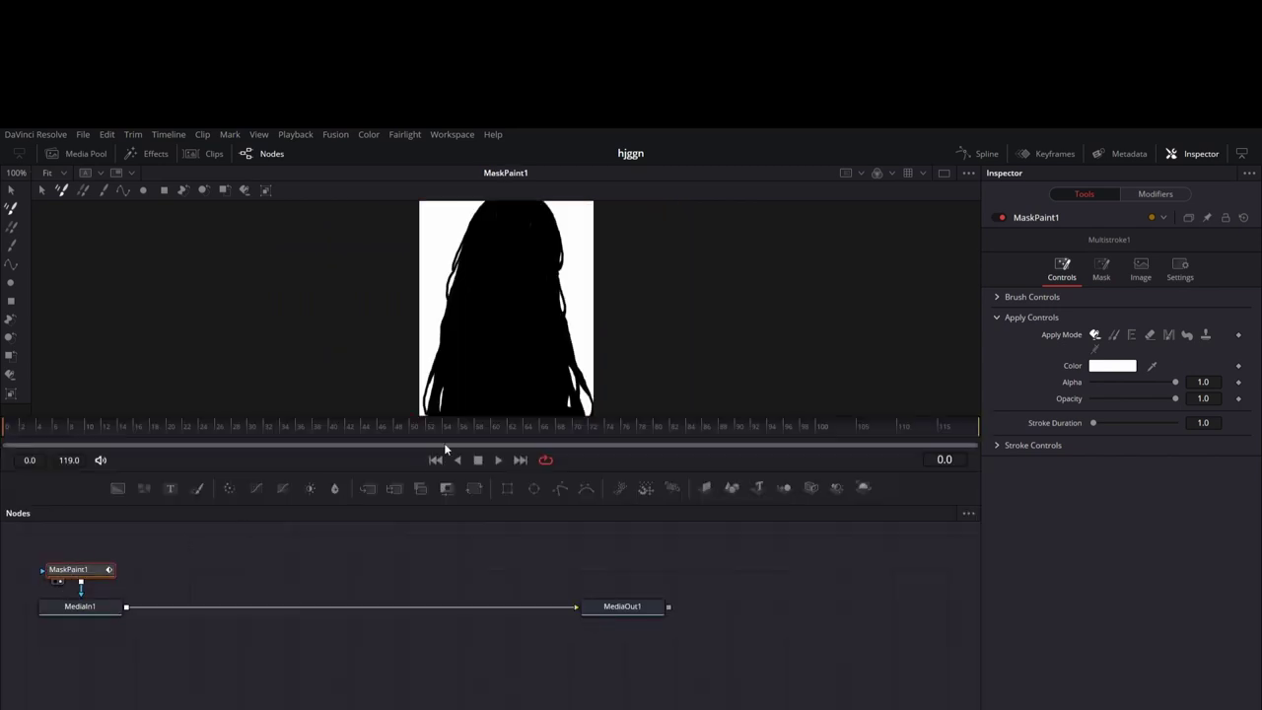
{"action": "left_click_drag", "start_coordinate": [455, 448], "coordinate": [455, 694]}
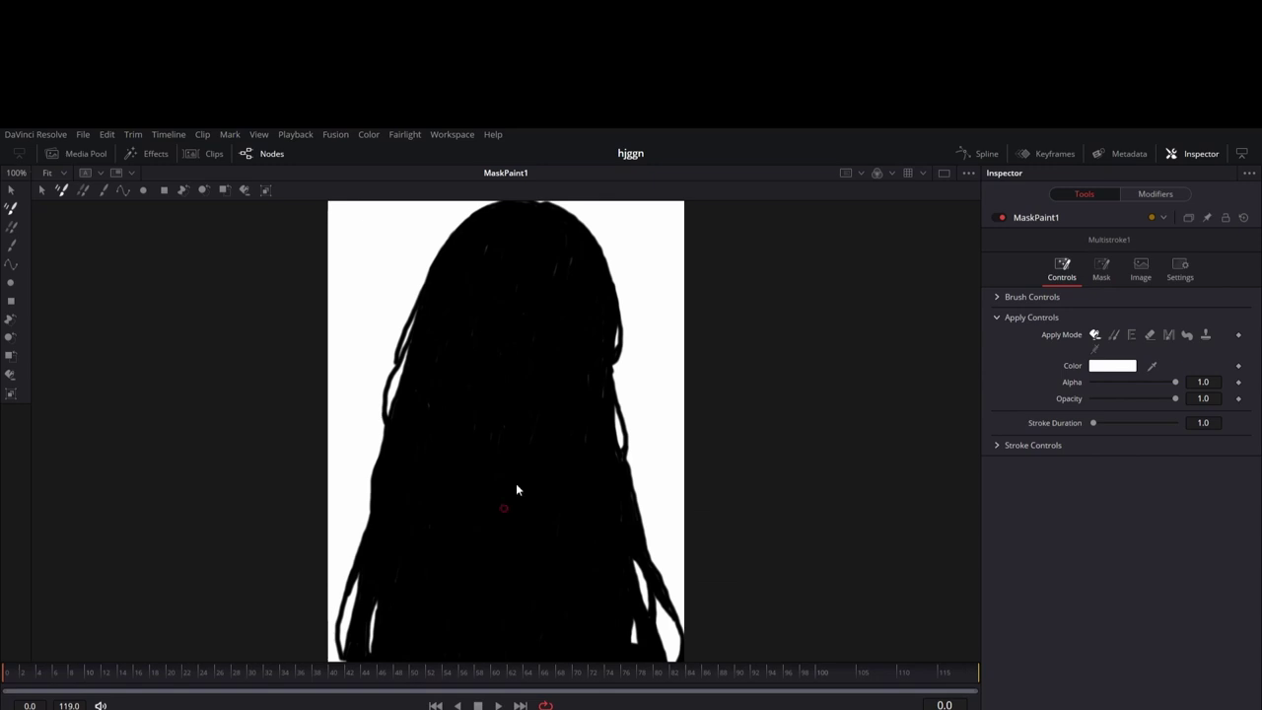
{"action": "scroll", "coordinate": [517, 483], "scroll_direction": "up", "scroll_amount": 3}
{"action": "scroll", "coordinate": [563, 427], "scroll_direction": "up", "scroll_amount": 5}
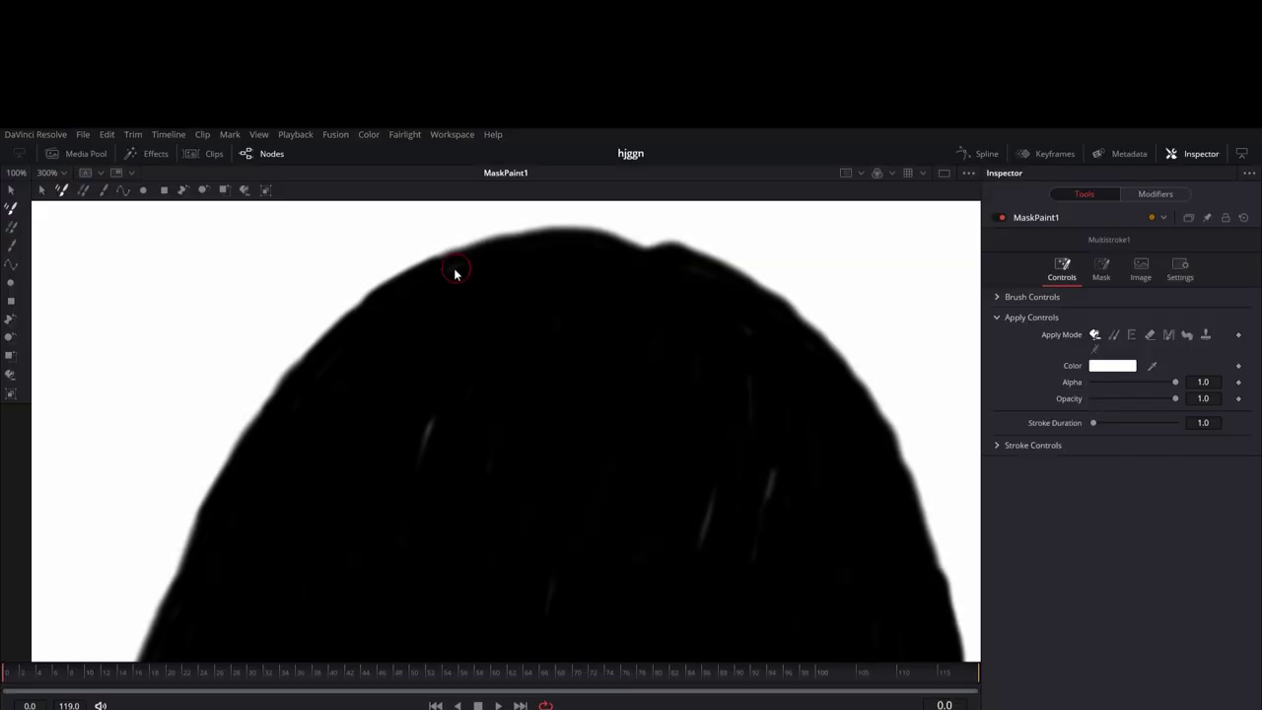
{"action": "scroll", "coordinate": [473, 326], "scroll_direction": "up", "scroll_amount": 2}
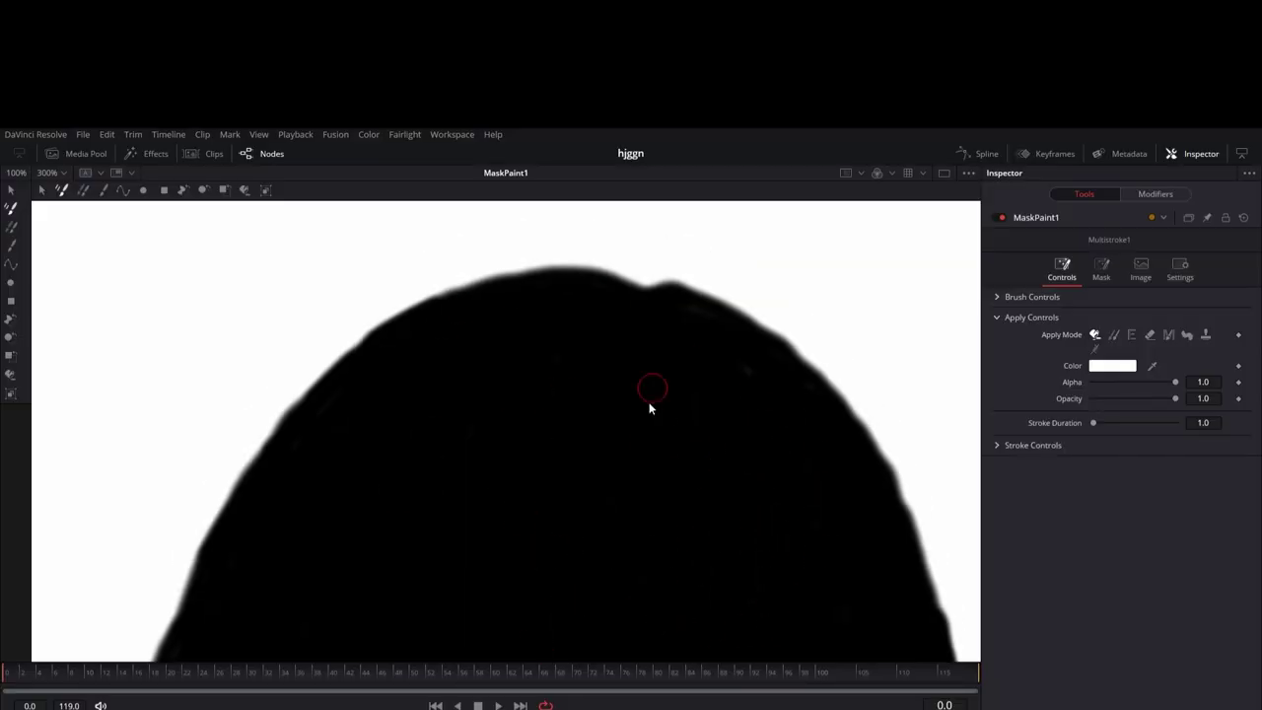
{"action": "key", "text": "ctrl+z"}
{"action": "scroll", "coordinate": [858, 646], "scroll_direction": "down", "scroll_amount": 3}
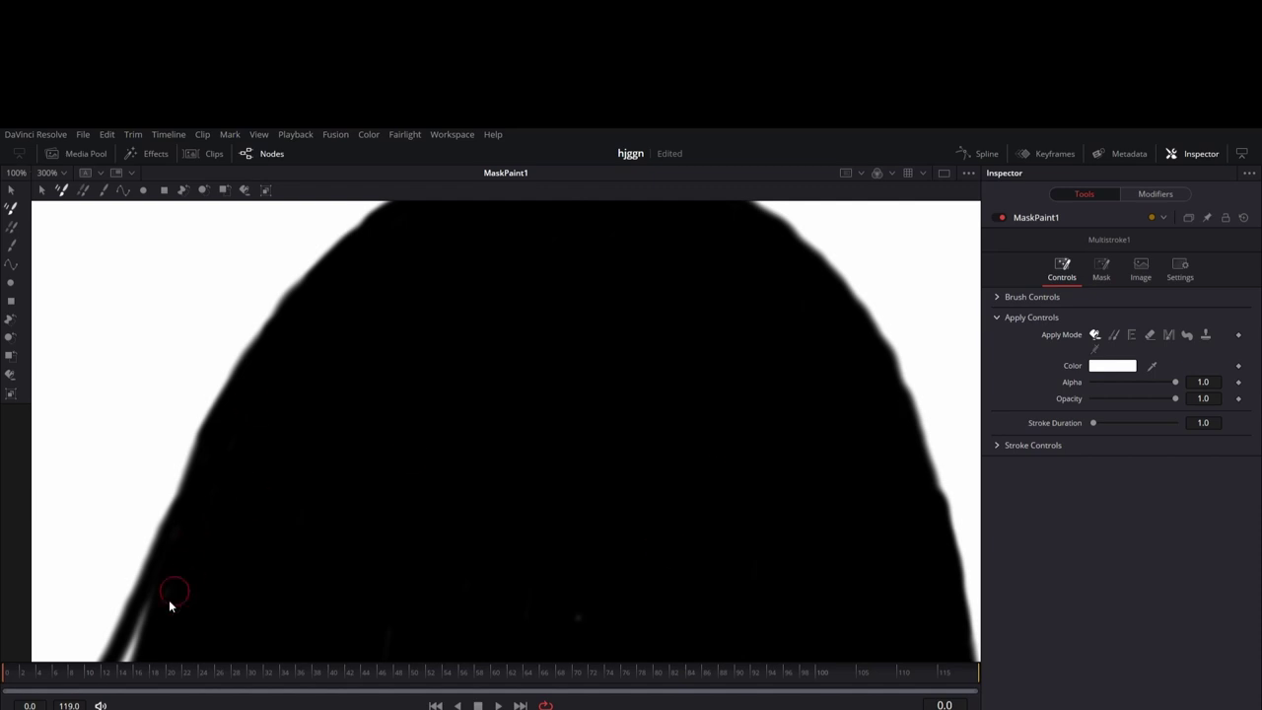
Paint over the remaining faint streaks in the mask along the long hair and down the body.
{"action": "key", "text": "ctrl+z"}
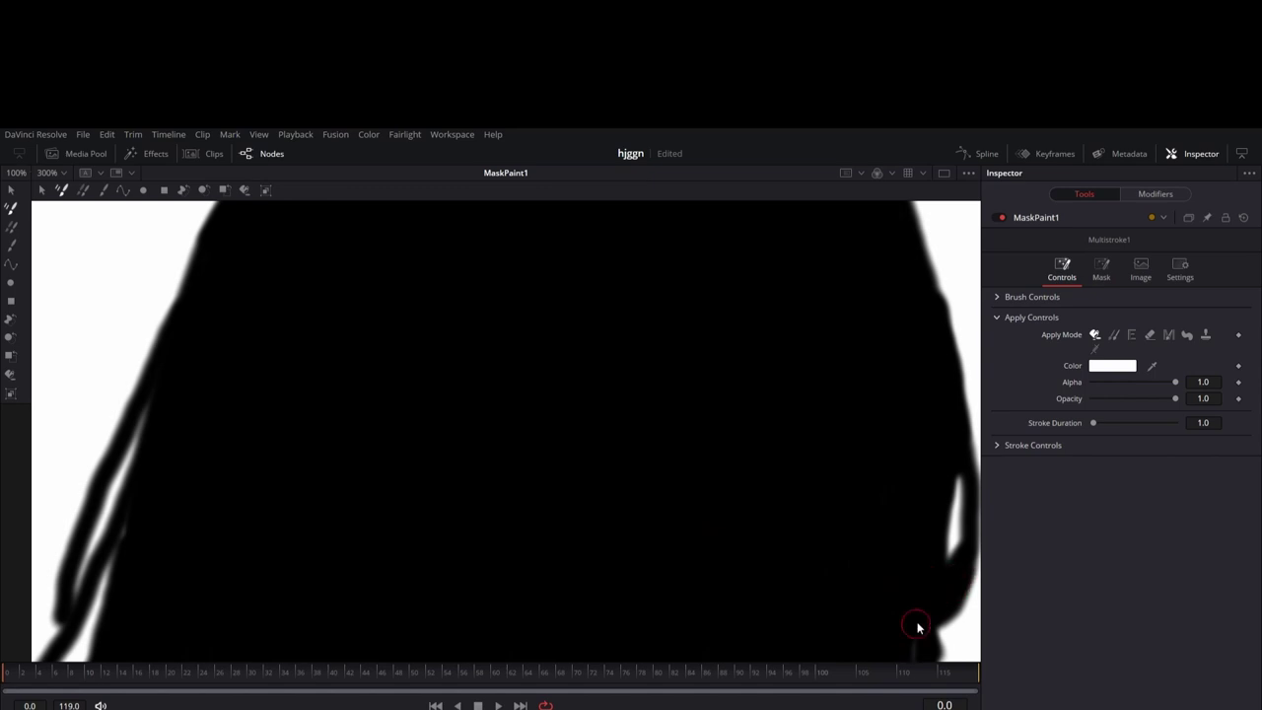
{"action": "key", "text": "ctrl+z"}
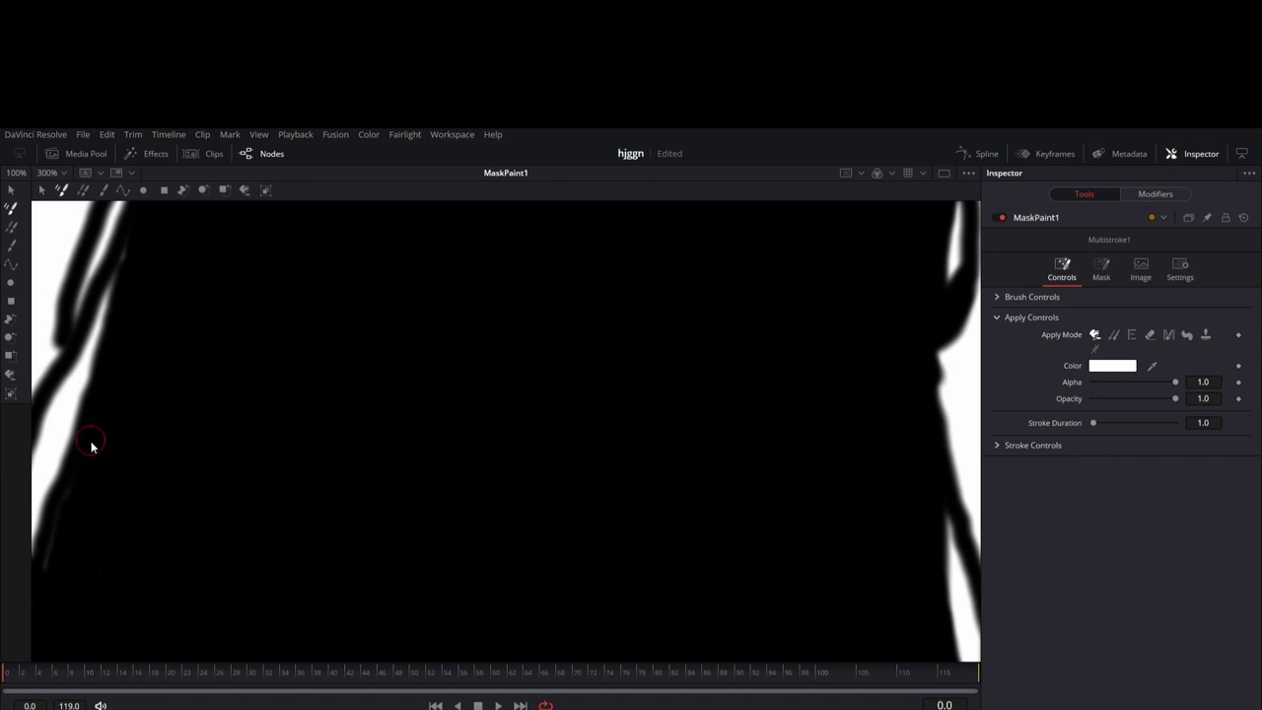
{"action": "scroll", "coordinate": [69, 527], "scroll_direction": "down", "scroll_amount": 4}
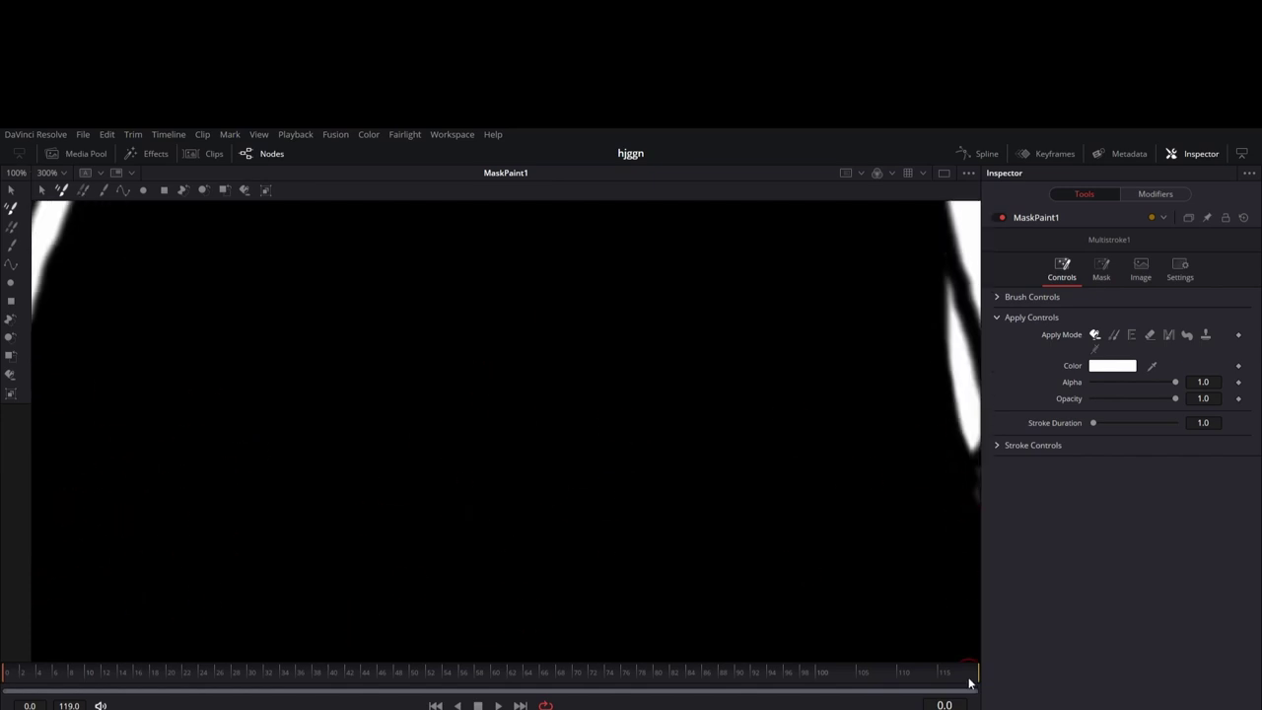
{"action": "scroll", "coordinate": [966, 631], "scroll_direction": "down", "scroll_amount": 2}
{"action": "scroll", "coordinate": [820, 483], "scroll_direction": "up", "scroll_amount": 1}
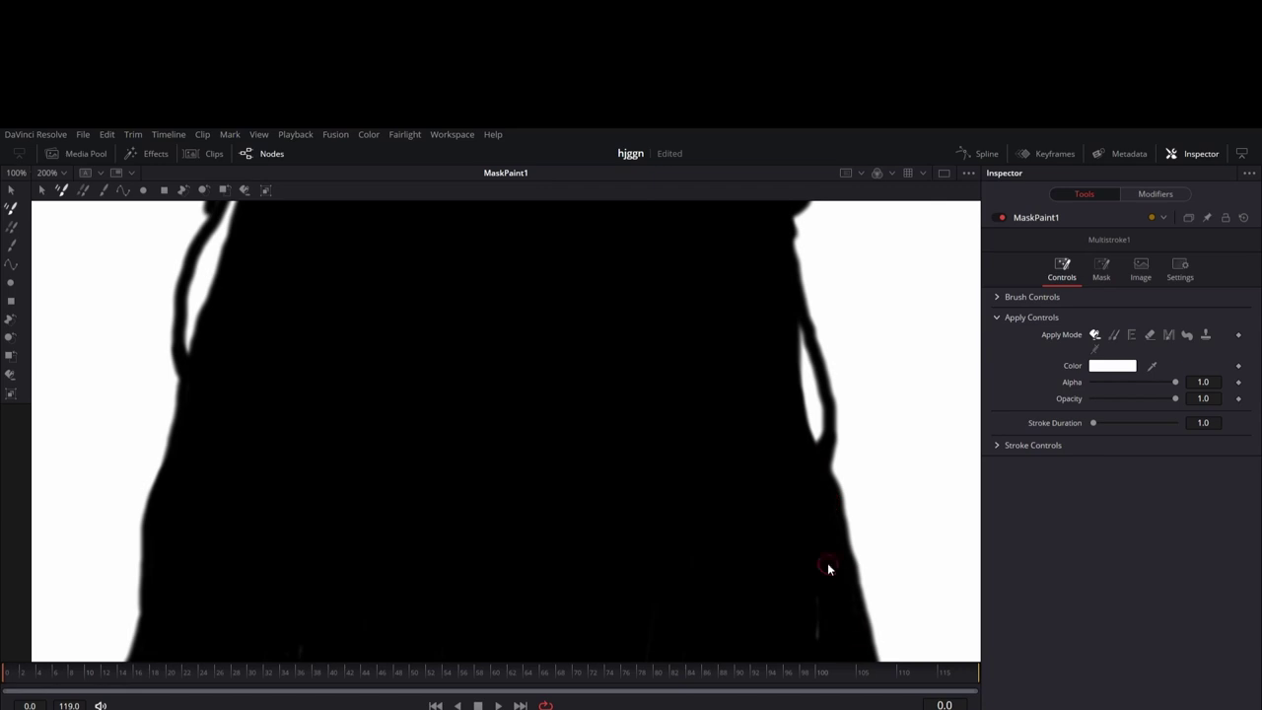
{"action": "key", "text": "ctrl+z"}
{"action": "key", "text": "ctrl+z"}
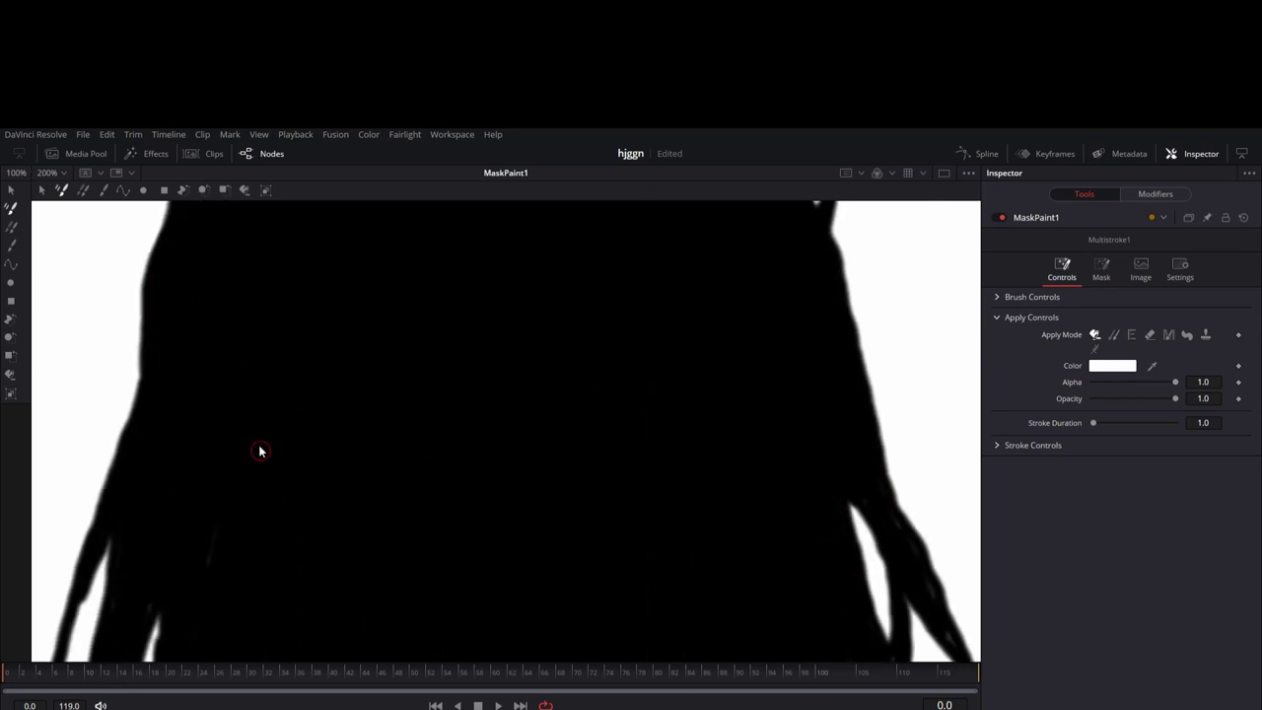
{"action": "scroll", "coordinate": [230, 476], "scroll_direction": "down", "scroll_amount": 3}
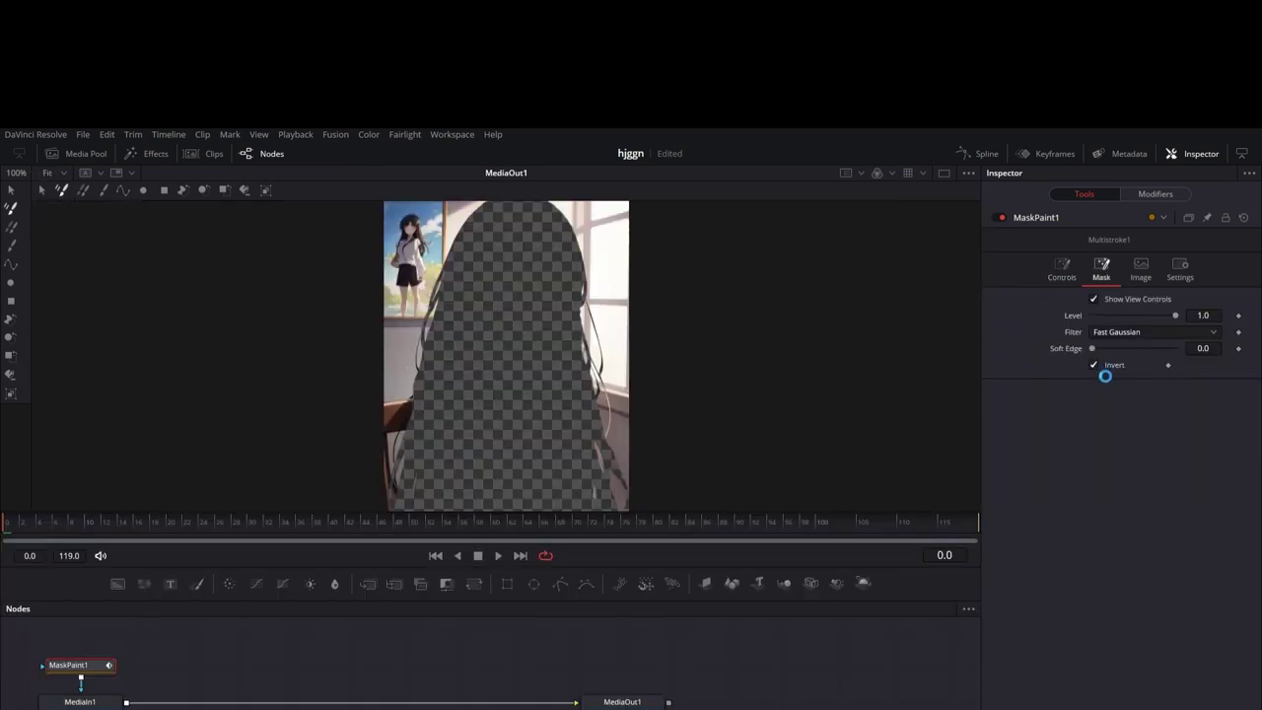
Turn off Invert for MaskPaint1 and erase the light halo around the top of the head in Erase mode.
{"action": "left_click", "coordinate": [1094, 366]}
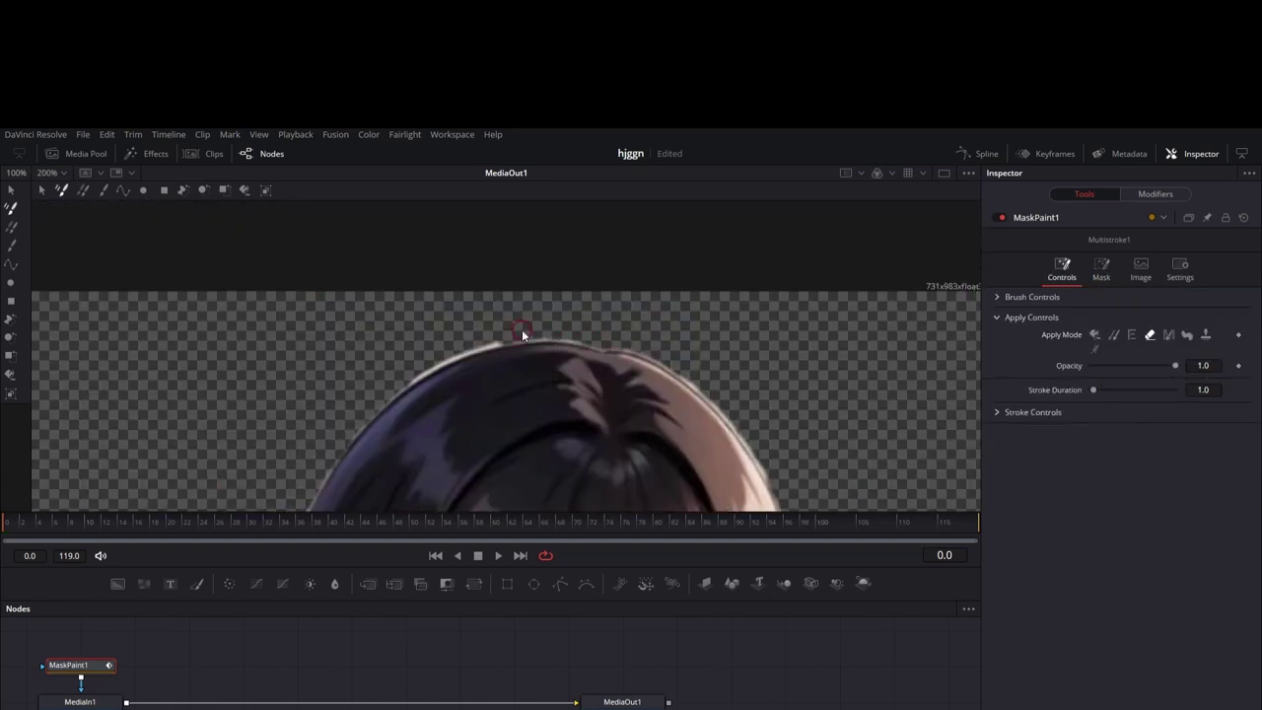
{"action": "scroll", "coordinate": [470, 352], "scroll_direction": "down", "scroll_amount": 3}
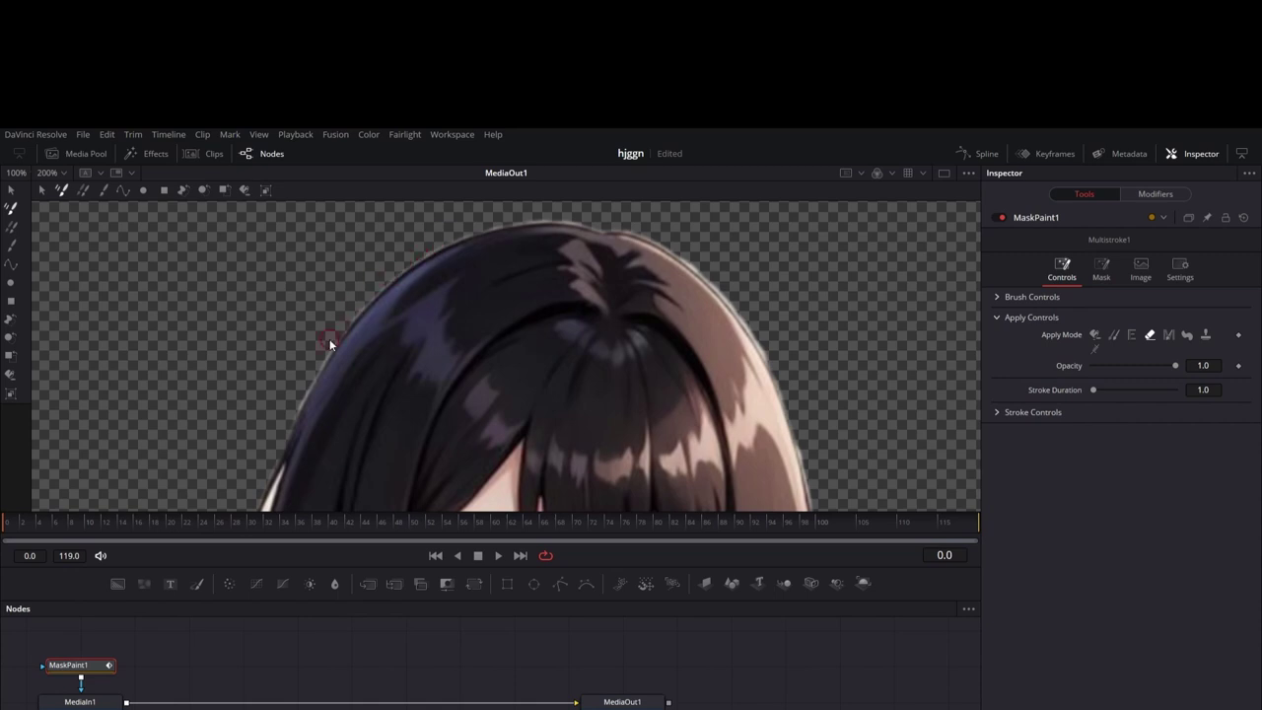
{"action": "scroll", "coordinate": [325, 335], "scroll_direction": "down", "scroll_amount": 7}
{"action": "scroll", "coordinate": [274, 375], "scroll_direction": "up", "scroll_amount": 3}
{"action": "scroll", "coordinate": [274, 389], "scroll_direction": "down", "scroll_amount": 2}
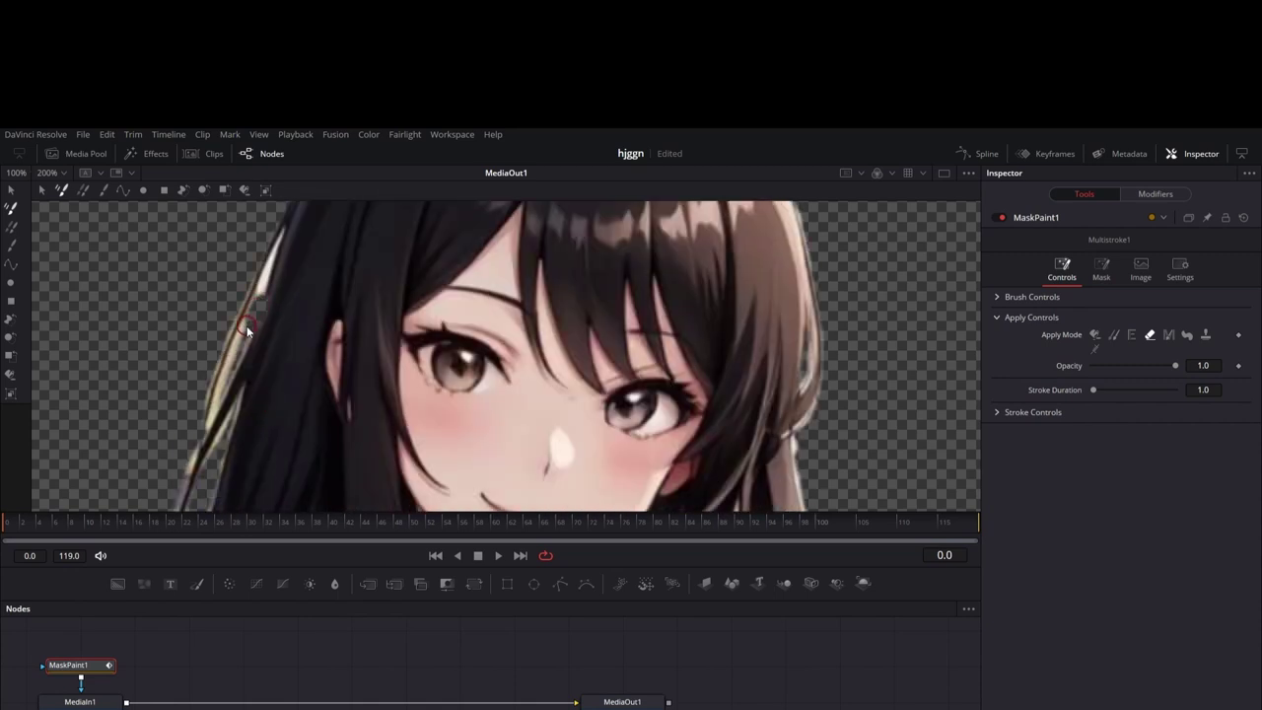
Erase the background remnants between the thin loose strand and the hair on the picture-frame side.
{"action": "mouse_move", "coordinate": [246, 327]}
{"action": "left_mouse_down"}
{"action": "mouse_move", "coordinate": [232, 357]}
{"action": "mouse_move", "coordinate": [272, 271]}
{"action": "left_mouse_up"}
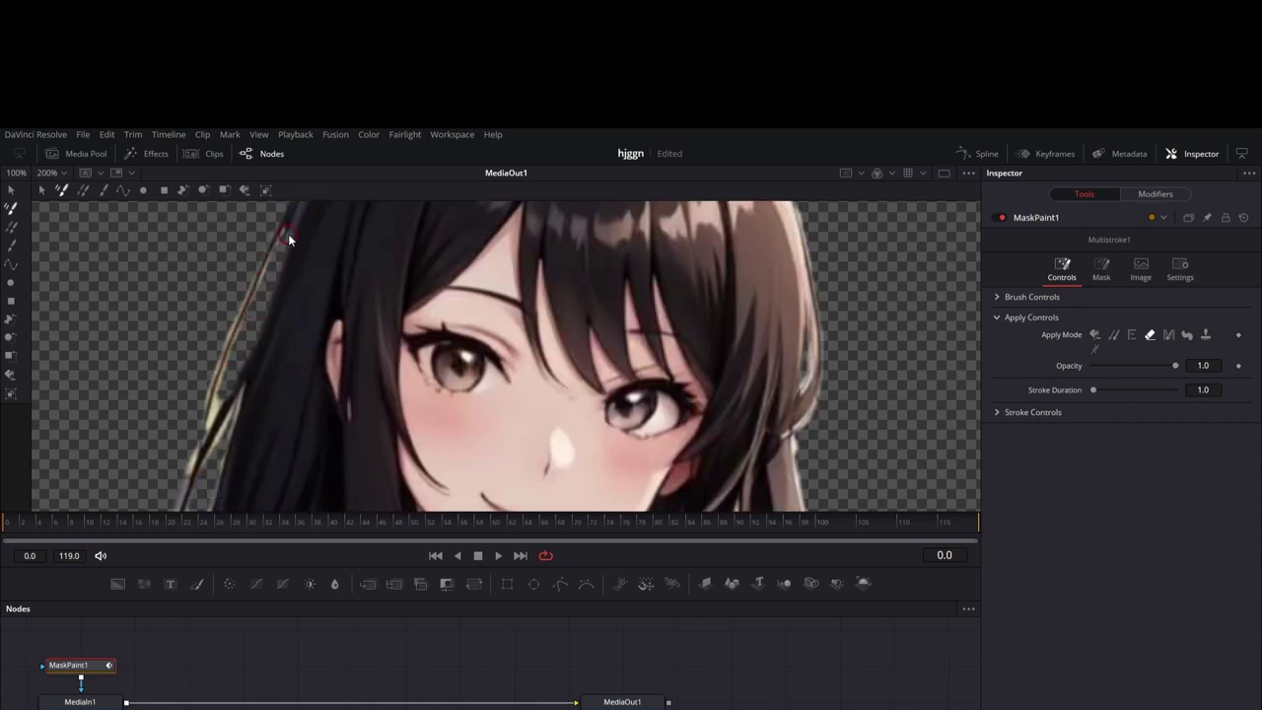
{"action": "scroll", "coordinate": [260, 296], "scroll_direction": "down", "scroll_amount": 1}
{"action": "left_click_drag", "start_coordinate": [225, 351], "coordinate": [211, 400]}
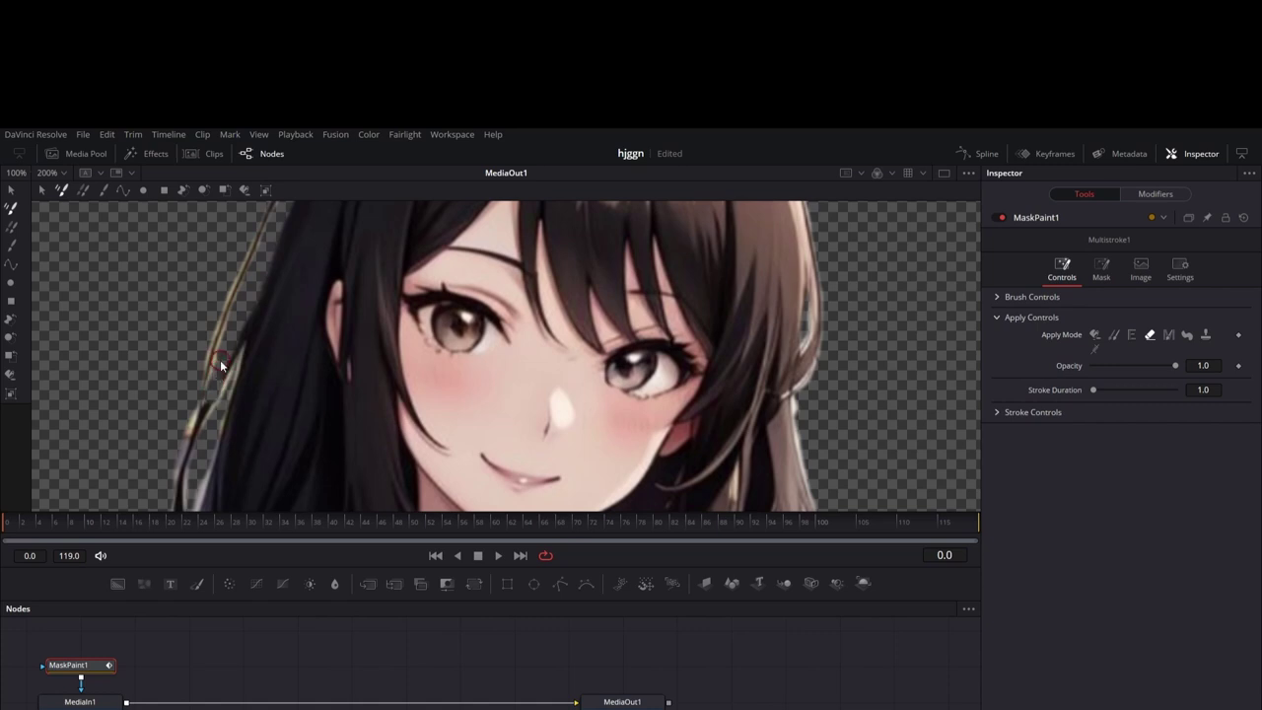
{"action": "scroll", "coordinate": [197, 353], "scroll_direction": "down", "scroll_amount": 2}
{"action": "mouse_move", "coordinate": [236, 302]}
{"action": "left_mouse_down"}
{"action": "mouse_move", "coordinate": [247, 274]}
{"action": "mouse_move", "coordinate": [216, 333]}
{"action": "mouse_move", "coordinate": [268, 319]}
{"action": "mouse_move", "coordinate": [234, 371]}
{"action": "mouse_move", "coordinate": [256, 261]}
{"action": "left_mouse_up"}
Turn Invert on and paint the missed dark strand on the picture-frame side into the mask in Color mode.
{"action": "left_click", "coordinate": [1101, 269]}
{"action": "left_click", "coordinate": [1093, 365]}
{"action": "left_click", "coordinate": [1061, 269]}
{"action": "left_click", "coordinate": [1094, 335]}
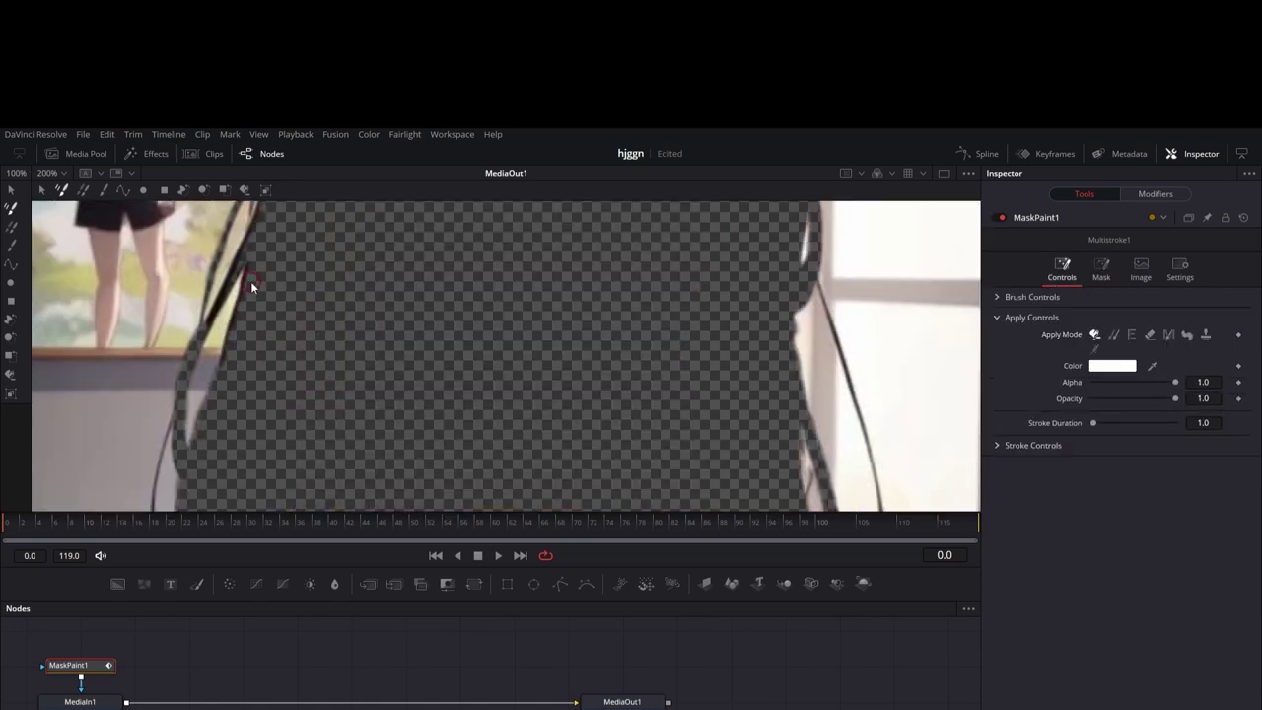
{"action": "left_click_drag", "start_coordinate": [191, 355], "coordinate": [248, 254]}
Return to Erase mode with Invert off, erase the leftover background along the picture-frame-side strand, and save the project.
{"action": "left_click", "coordinate": [1100, 268]}
{"action": "left_click", "coordinate": [1094, 364]}
{"action": "left_click", "coordinate": [1149, 335]}
{"action": "left_click", "coordinate": [1101, 270]}
{"action": "left_click", "coordinate": [1093, 365]}
{"action": "scroll", "coordinate": [550, 418], "scroll_direction": "up", "scroll_amount": 3}
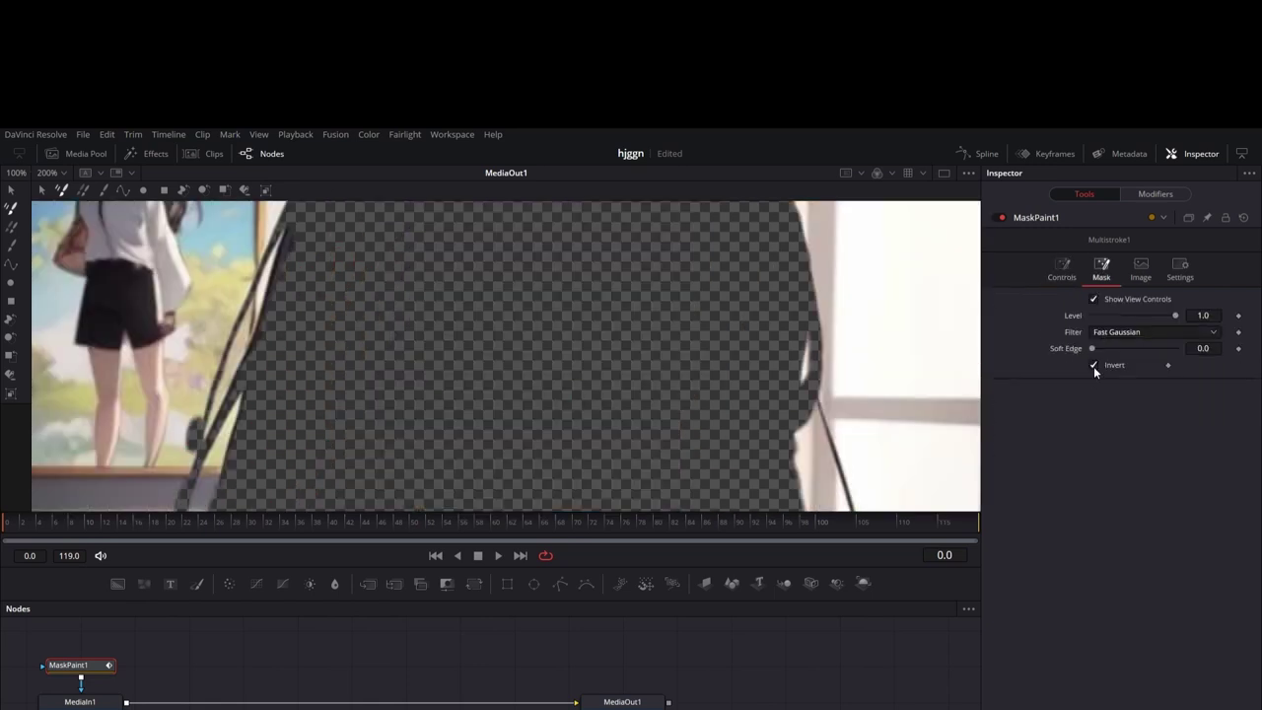
{"action": "left_click", "coordinate": [1093, 365]}
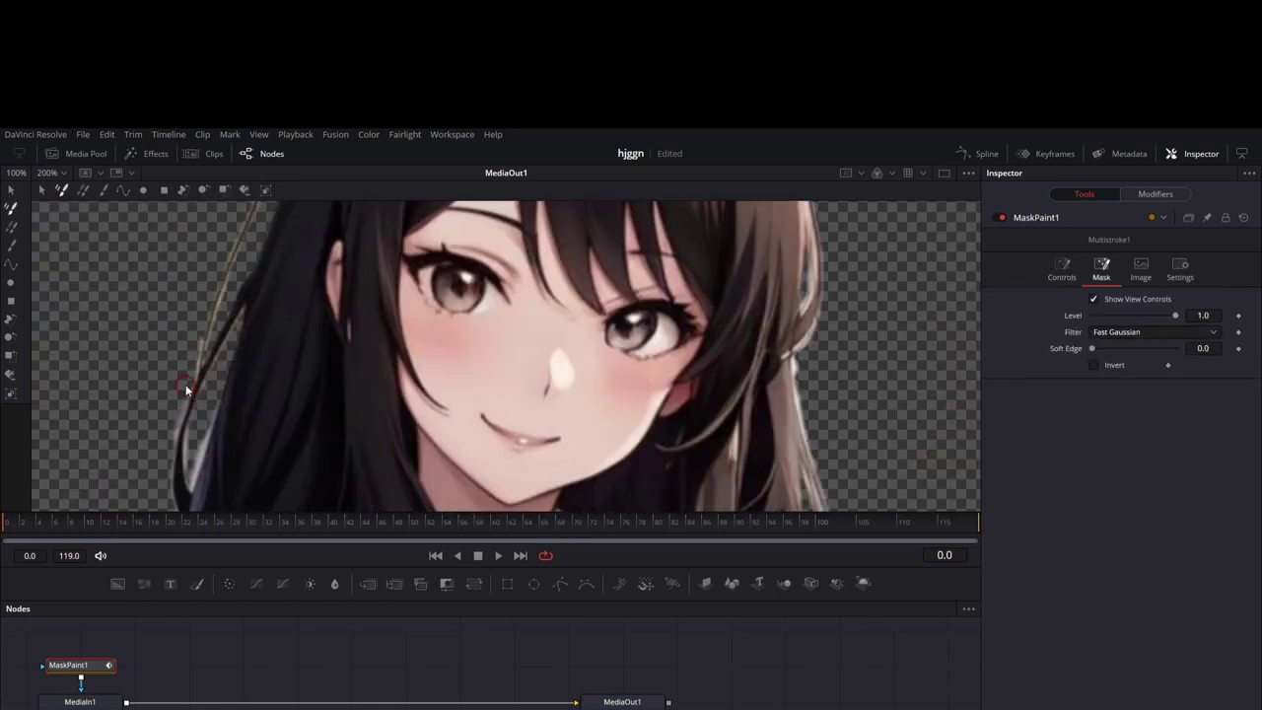
{"action": "scroll", "coordinate": [209, 396], "scroll_direction": "down", "scroll_amount": 3}
{"action": "scroll", "coordinate": [213, 337], "scroll_direction": "up", "scroll_amount": 1}
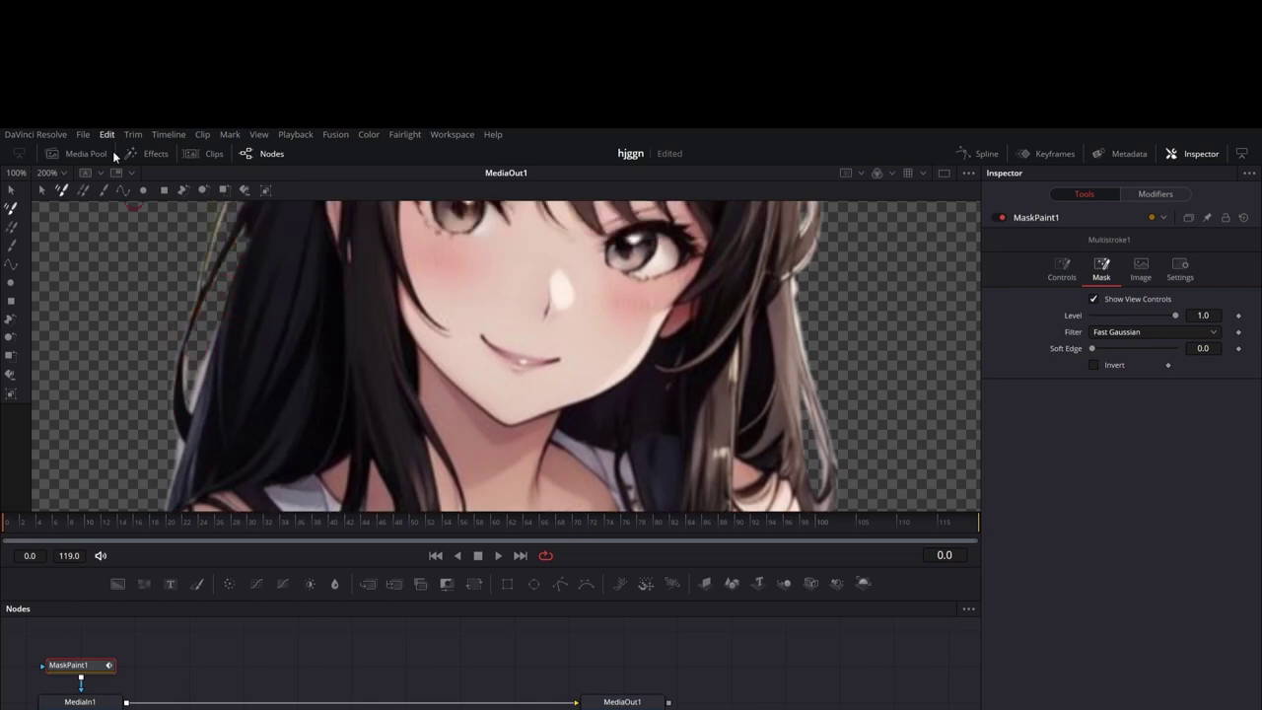
{"action": "key", "text": "ctrl+s"}
{"action": "left_click_drag", "start_coordinate": [198, 336], "coordinate": [192, 396]}
Paint the hair edge beside the loose picture-frame-side strand in Color mode with Invert on, and turn Invert off again.
{"action": "left_click", "coordinate": [1093, 365]}
{"action": "left_click", "coordinate": [1062, 268]}
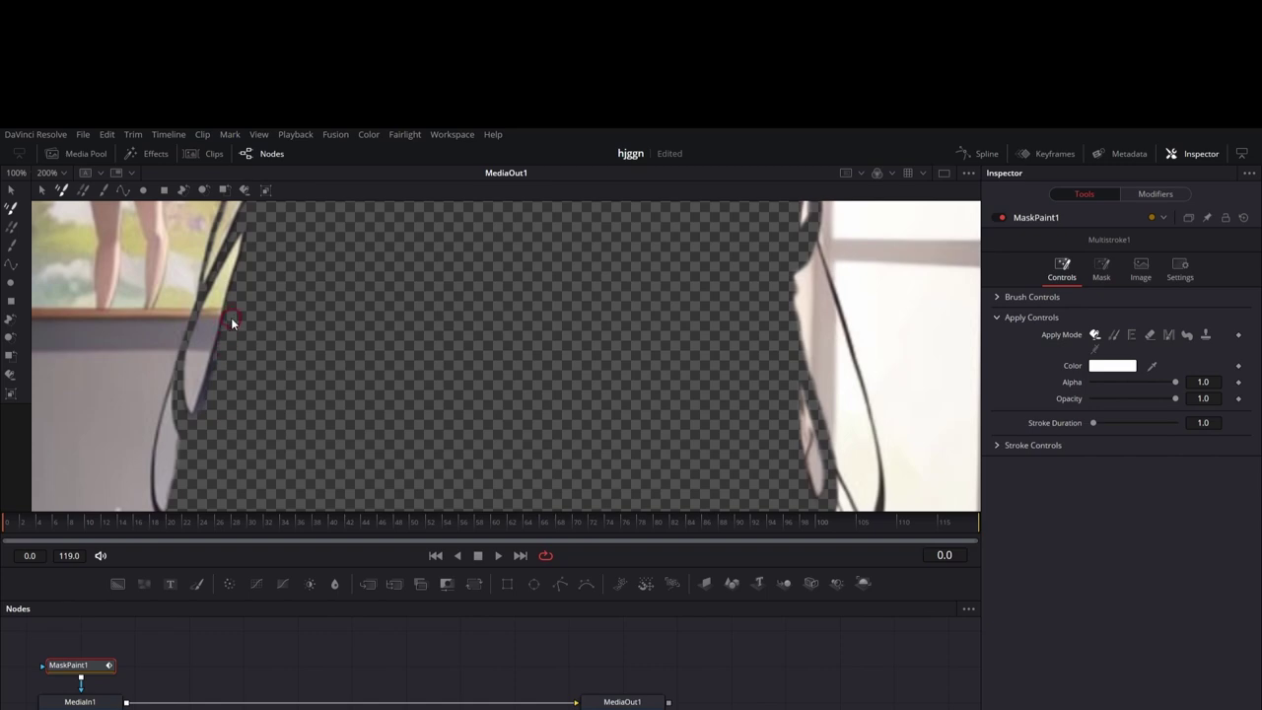
{"action": "left_click", "coordinate": [1101, 268]}
{"action": "left_click", "coordinate": [1093, 364]}
Turn Invert on and touch up the mask in Color mode around the lower hair gaps on the picture-frame side.
{"action": "scroll", "coordinate": [254, 400], "scroll_direction": "down", "scroll_amount": 5}
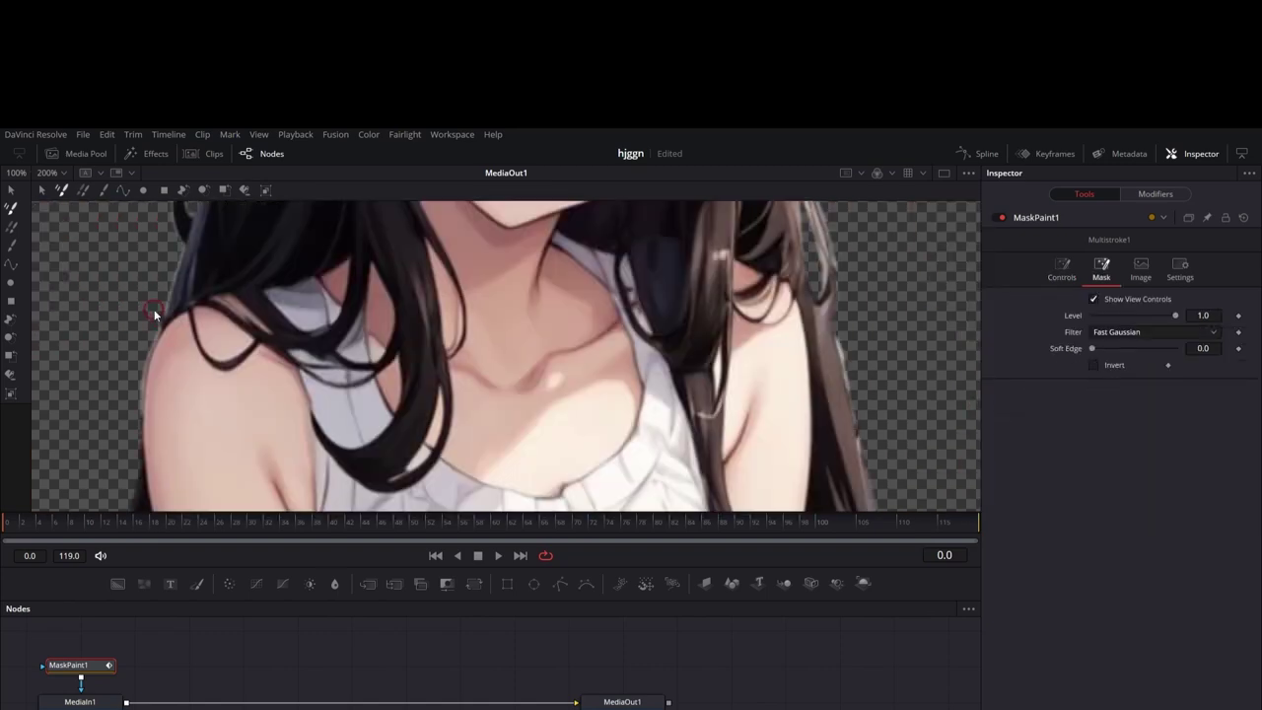
{"action": "scroll", "coordinate": [136, 404], "scroll_direction": "down", "scroll_amount": 5}
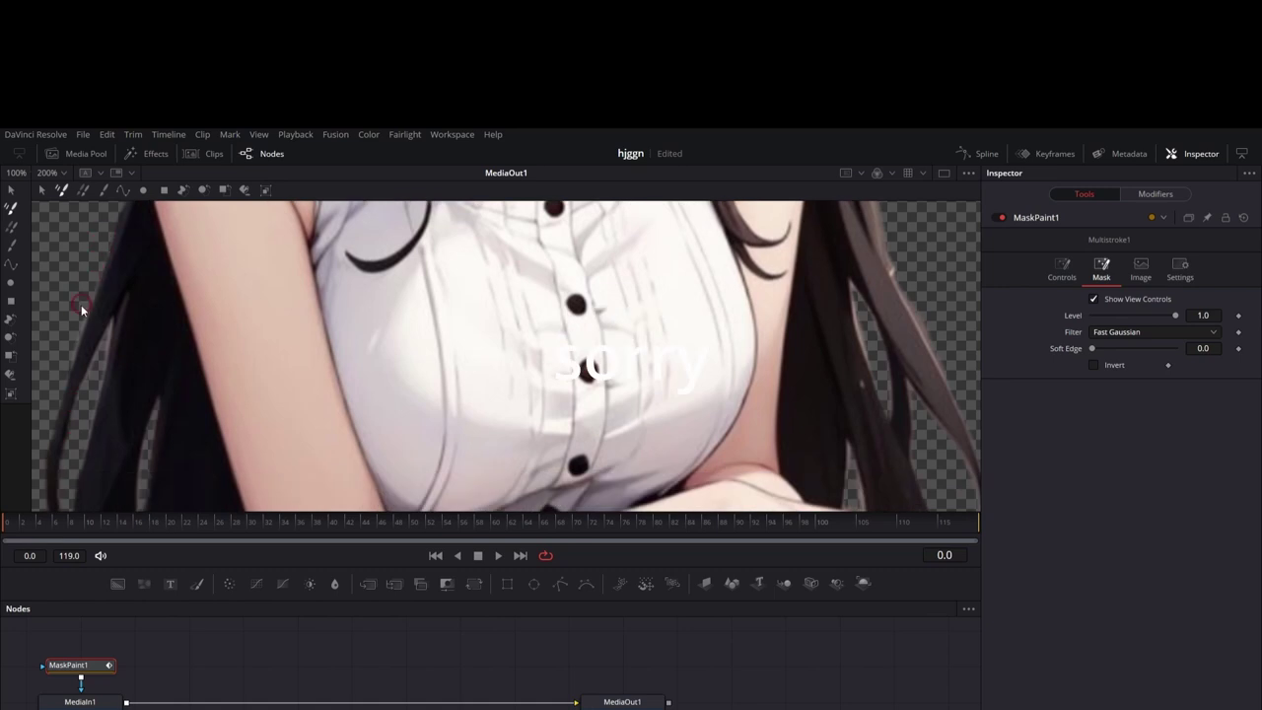
{"action": "scroll", "coordinate": [96, 453], "scroll_direction": "down", "scroll_amount": 3}
{"action": "scroll", "coordinate": [102, 433], "scroll_direction": "up", "scroll_amount": 2}
{"action": "scroll", "coordinate": [100, 414], "scroll_direction": "down", "scroll_amount": 1}
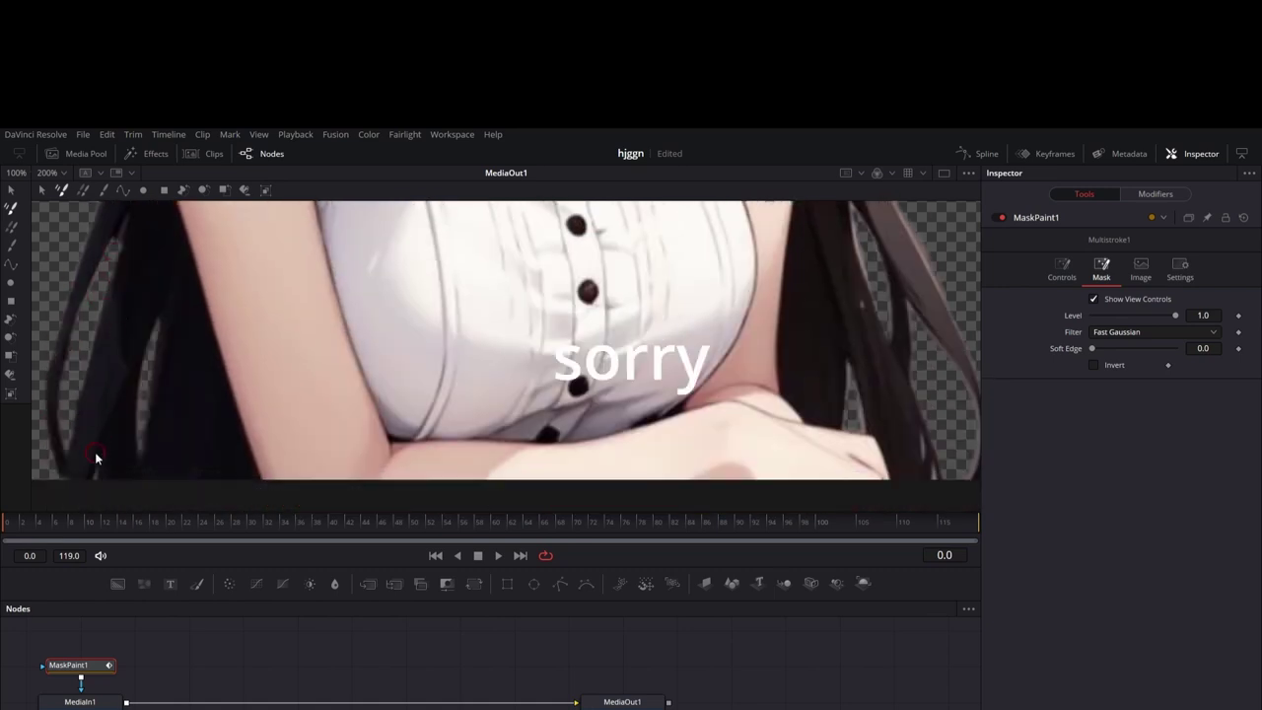
{"action": "left_click", "coordinate": [1094, 365]}
{"action": "left_click", "coordinate": [1062, 270]}
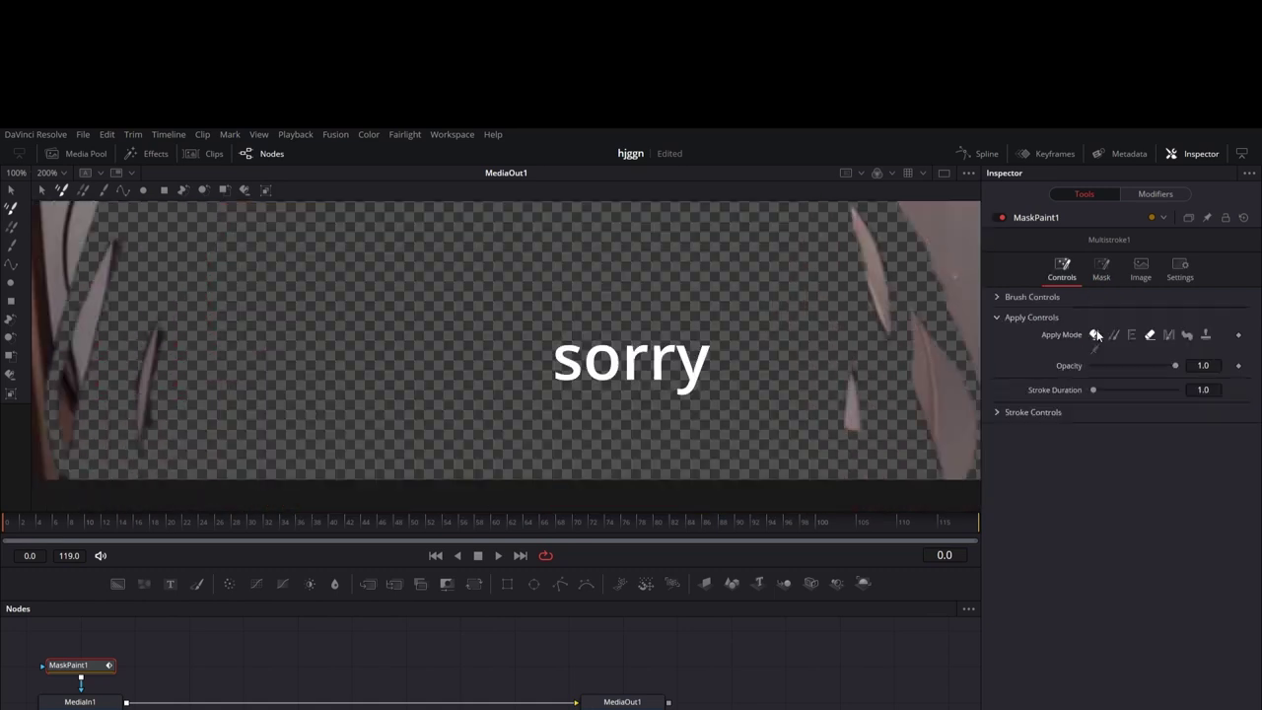
{"action": "left_click", "coordinate": [1095, 336]}
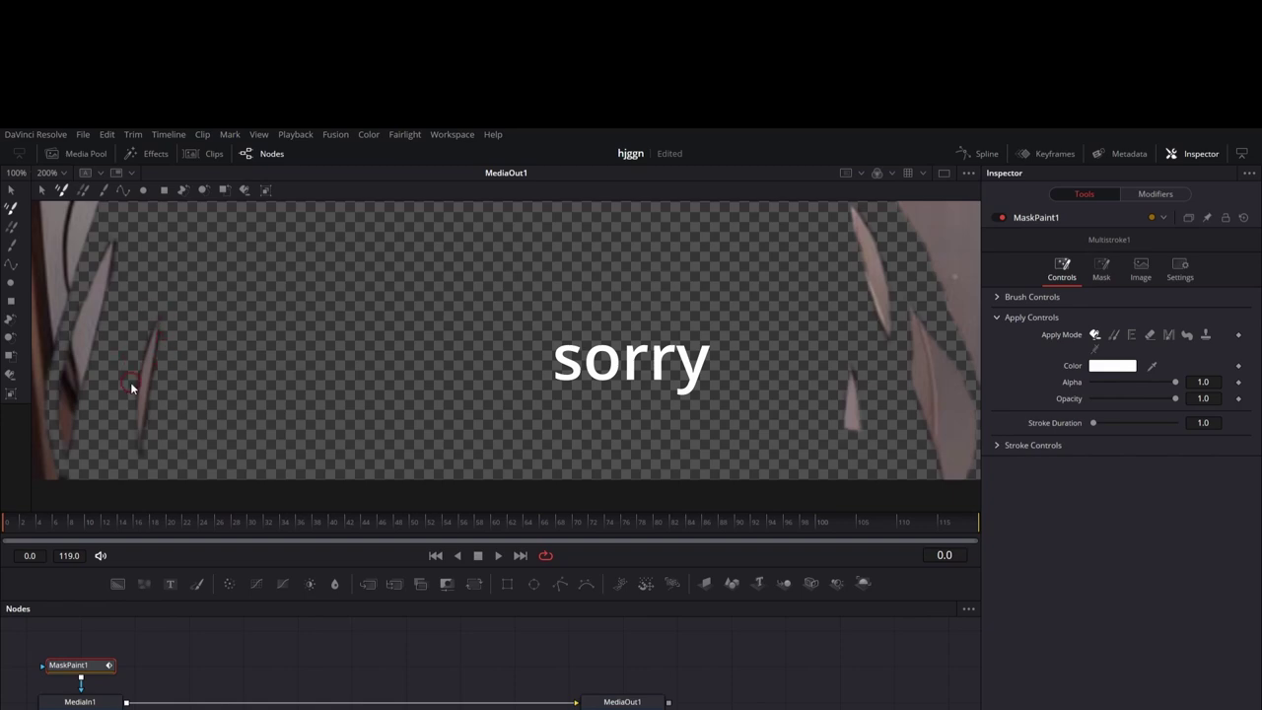
{"action": "key", "text": "ctrl+z"}
Erase the leftover light fringe around the crown and upper hair outline in the mask with Invert off.
{"action": "scroll", "coordinate": [436, 389], "scroll_direction": "up", "scroll_amount": 5}
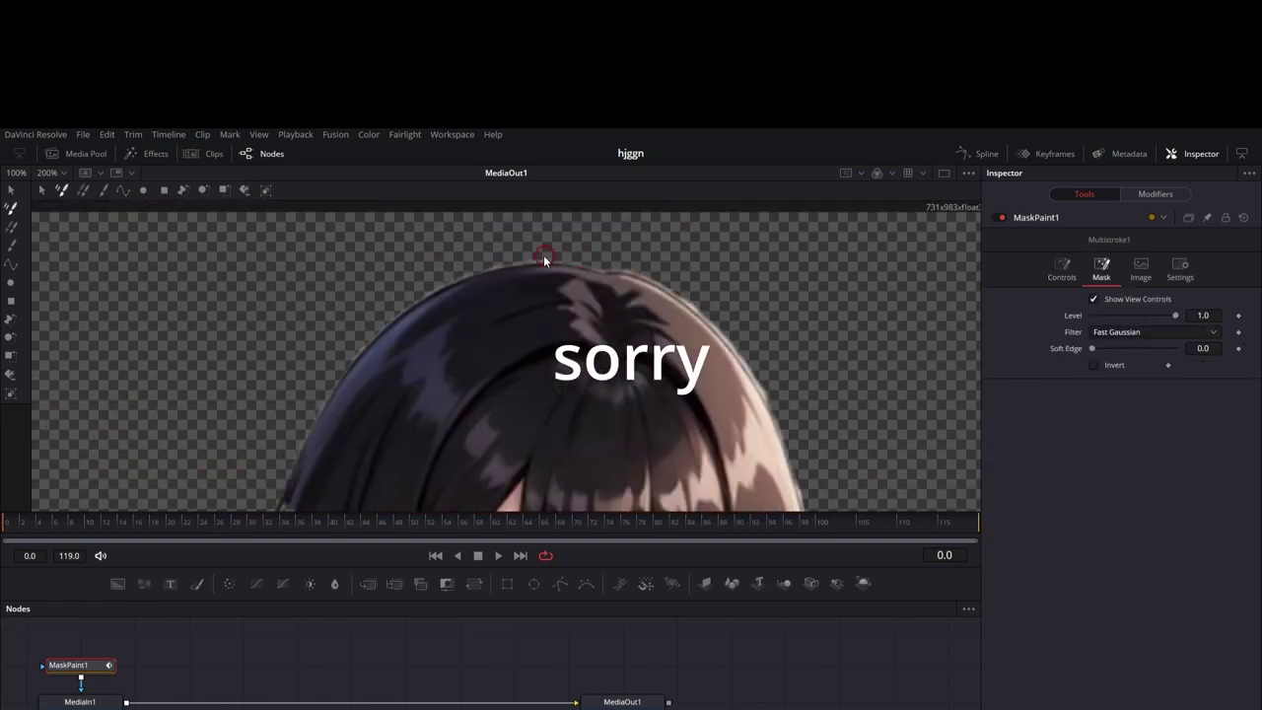
{"action": "mouse_move", "coordinate": [402, 302]}
{"action": "left_mouse_down"}
{"action": "mouse_move", "coordinate": [713, 297]}
{"action": "mouse_move", "coordinate": [629, 269]}
{"action": "mouse_move", "coordinate": [733, 340]}
{"action": "mouse_move", "coordinate": [783, 403]}
{"action": "left_mouse_up"}
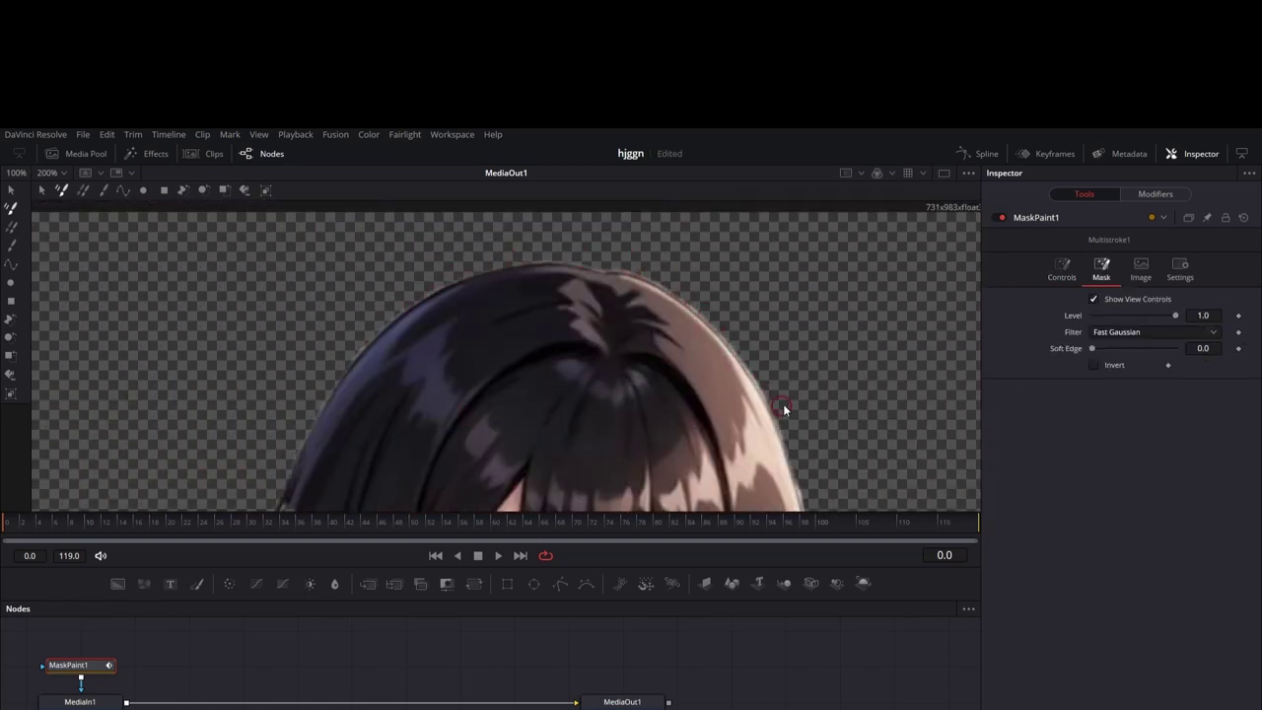
{"action": "scroll", "coordinate": [782, 404], "scroll_direction": "down", "scroll_amount": 5}
{"action": "scroll", "coordinate": [831, 368], "scroll_direction": "down", "scroll_amount": 3}
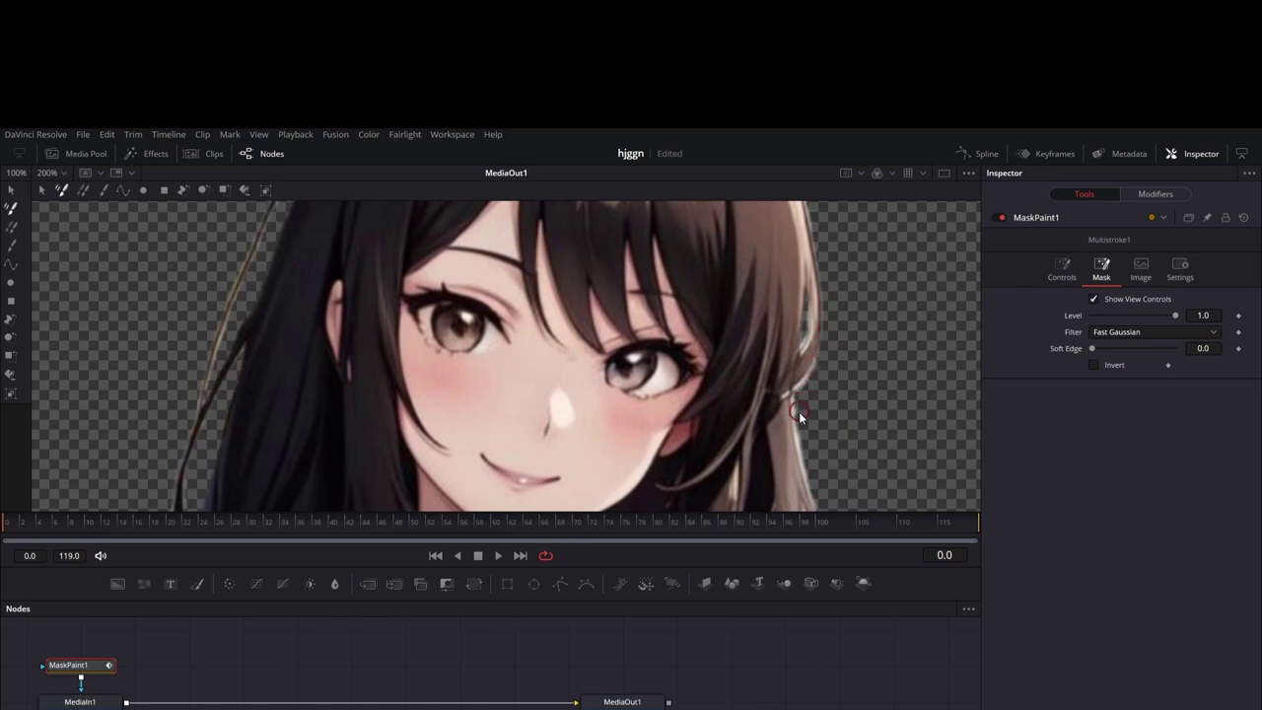
Clean the leftover fringe along the outer hair strands beside the face, shoulder and arm down to the lower body.
{"action": "scroll", "coordinate": [857, 320], "scroll_direction": "down", "scroll_amount": 3}
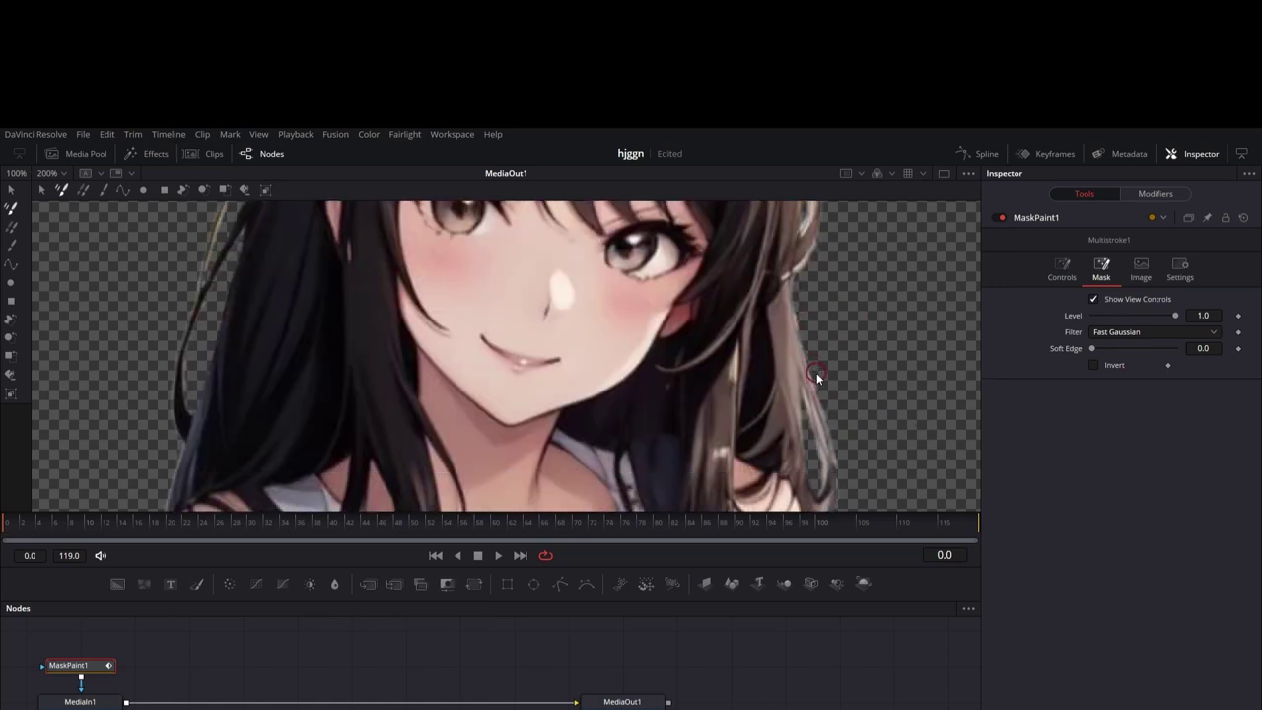
{"action": "scroll", "coordinate": [767, 319], "scroll_direction": "down", "scroll_amount": 3}
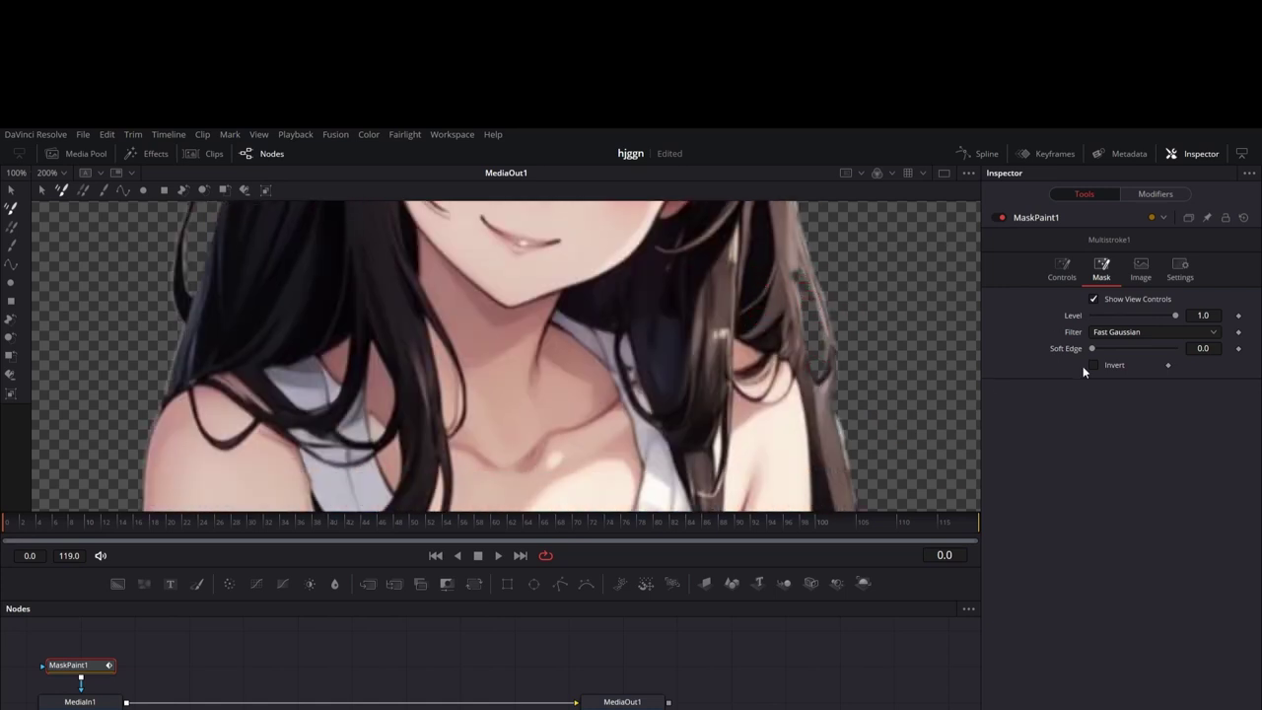
{"action": "scroll", "coordinate": [843, 251], "scroll_direction": "down", "scroll_amount": 3}
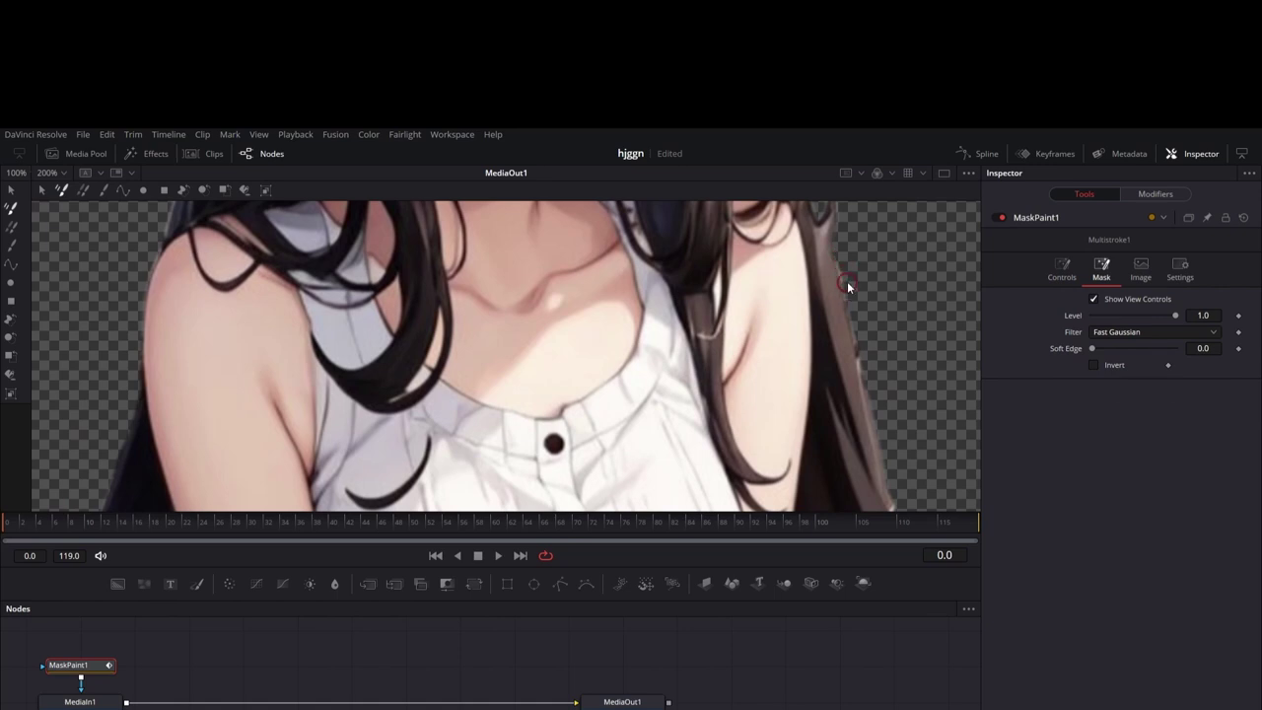
{"action": "scroll", "coordinate": [865, 296], "scroll_direction": "down", "scroll_amount": 3}
{"action": "scroll", "coordinate": [904, 434], "scroll_direction": "down", "scroll_amount": 3}
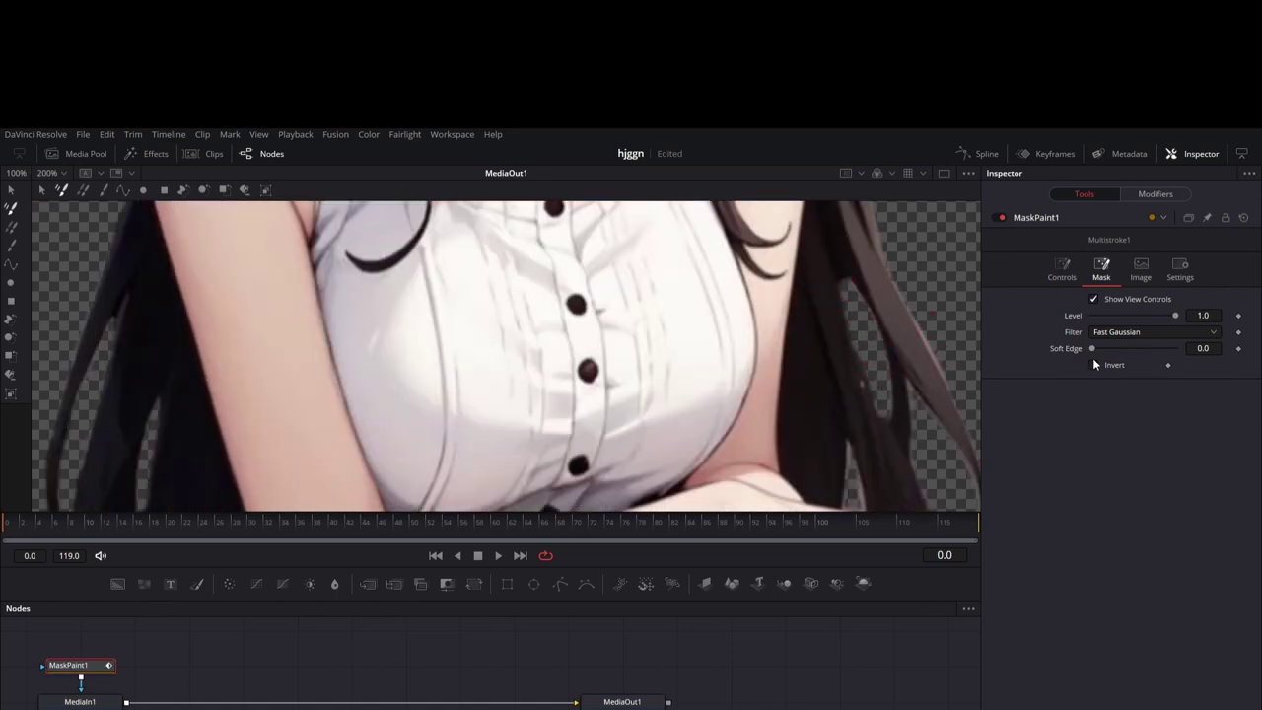
{"action": "scroll", "coordinate": [865, 379], "scroll_direction": "down", "scroll_amount": 3}
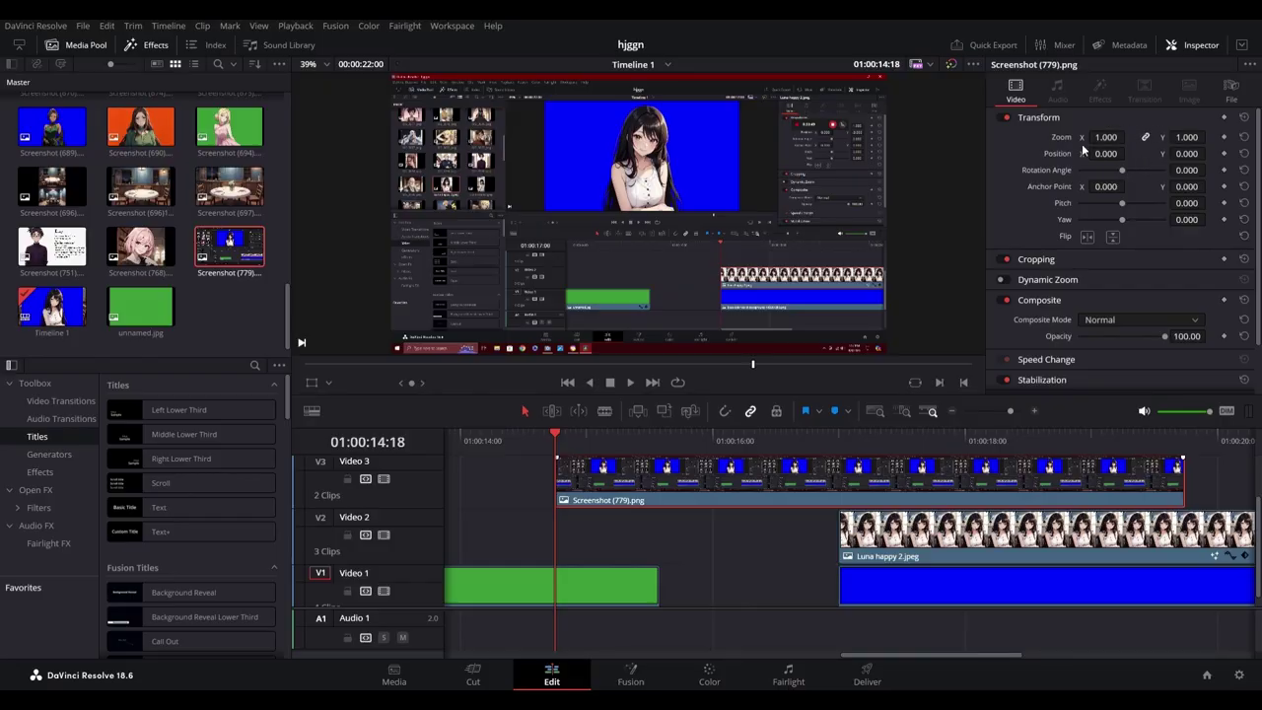
Open the Screenshot (779).png clip on the Fusion page and key out its blue background by sampling it with a ChromaKeyer.
{"action": "scroll", "coordinate": [1033, 273], "scroll_direction": "down", "scroll_amount": 3}
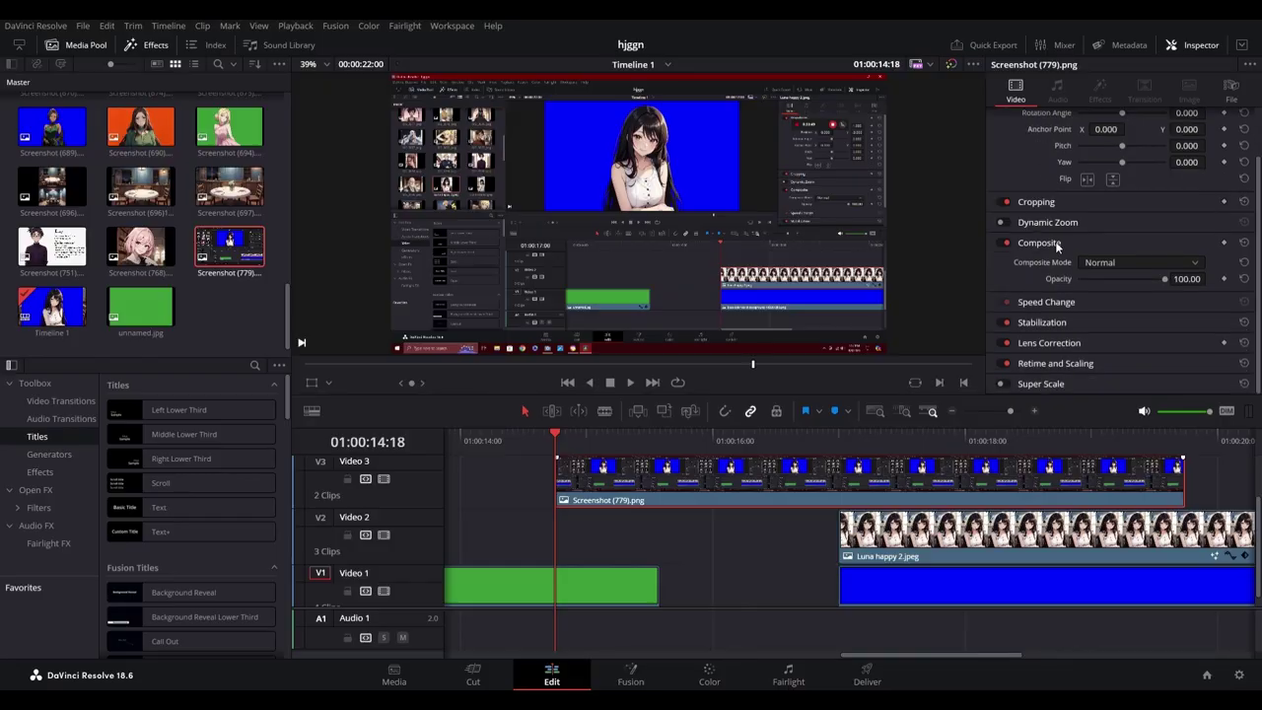
{"action": "key", "text": "shift+5"}
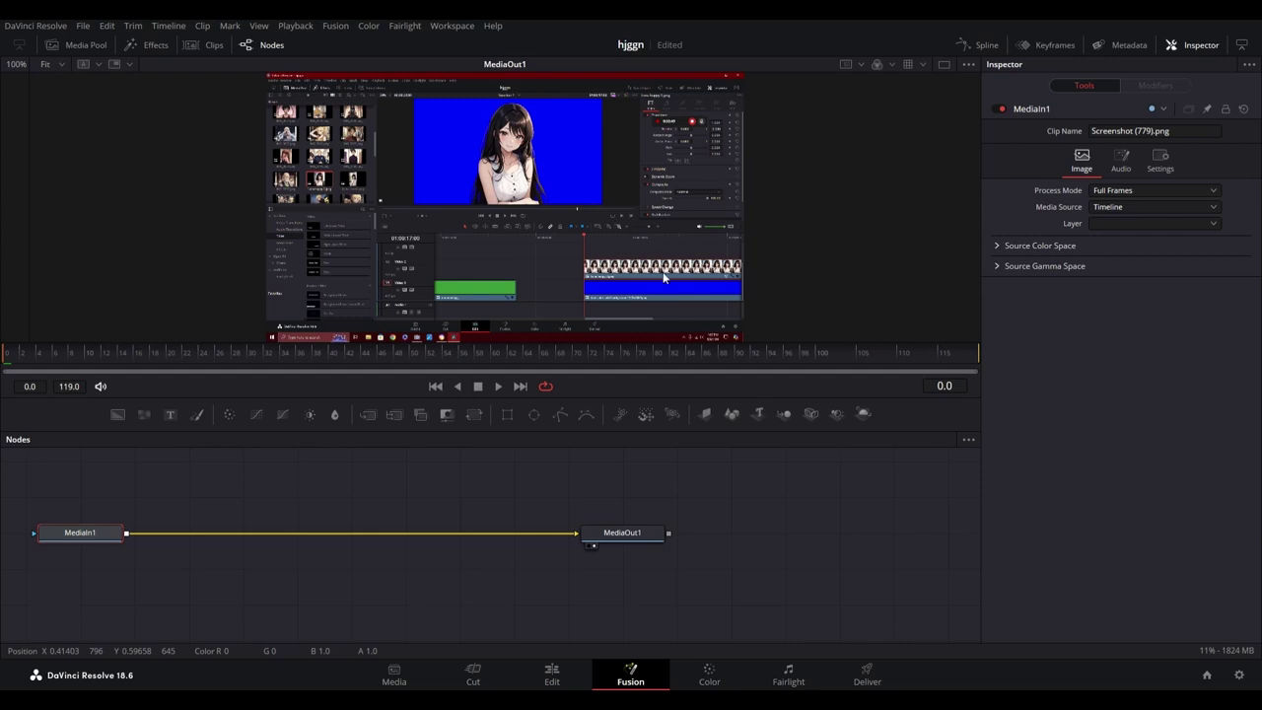
{"action": "scroll", "coordinate": [662, 283], "scroll_direction": "up", "scroll_amount": 5}
{"action": "scroll", "coordinate": [561, 246], "scroll_direction": "up", "scroll_amount": 5}
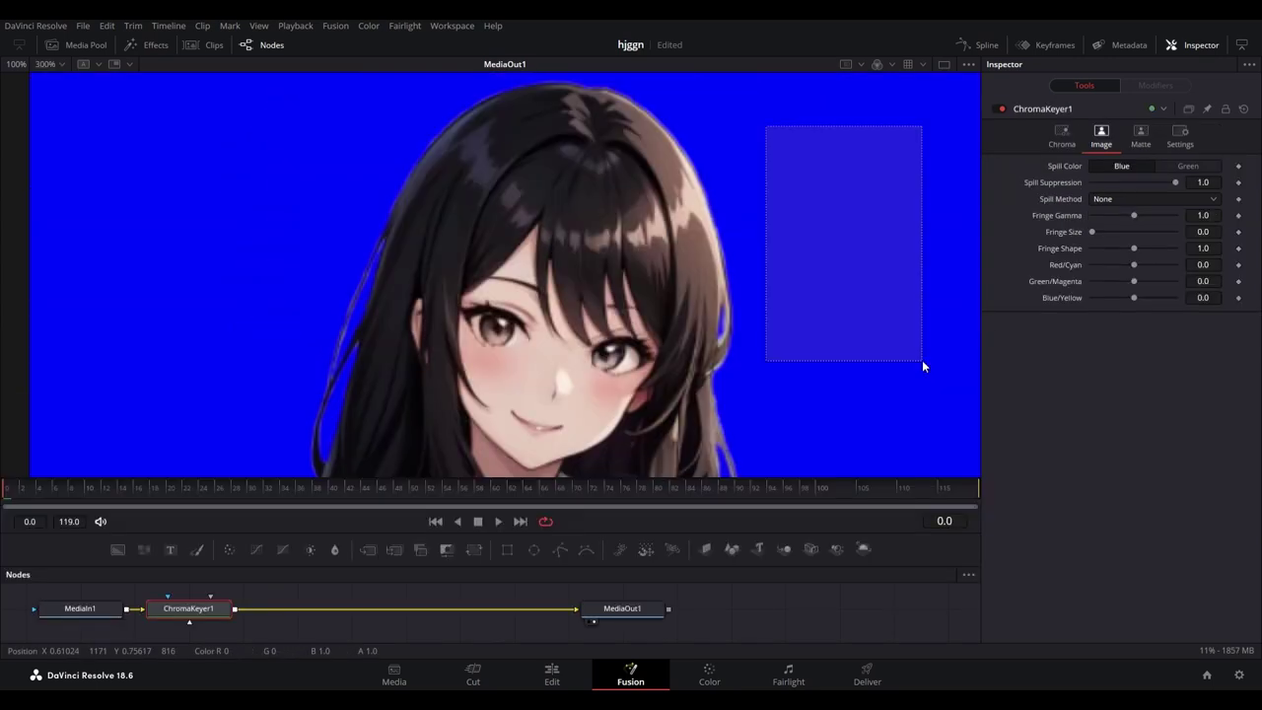
{"action": "left_click_drag", "start_coordinate": [921, 359], "coordinate": [922, 360]}
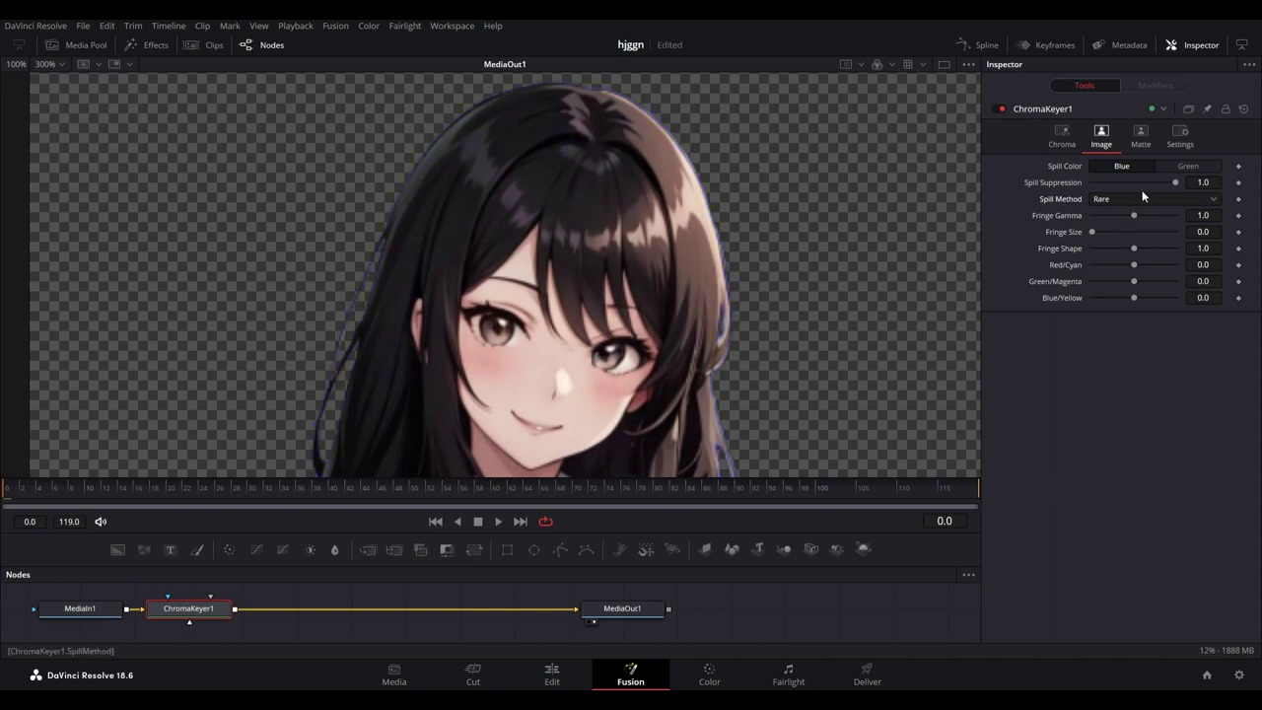
Try the Medium and Well Done spill methods on the ChromaKeyer, settle on Burnt, and check the character's edges.
{"action": "left_click", "coordinate": [1141, 203]}
{"action": "left_click", "coordinate": [1118, 217]}
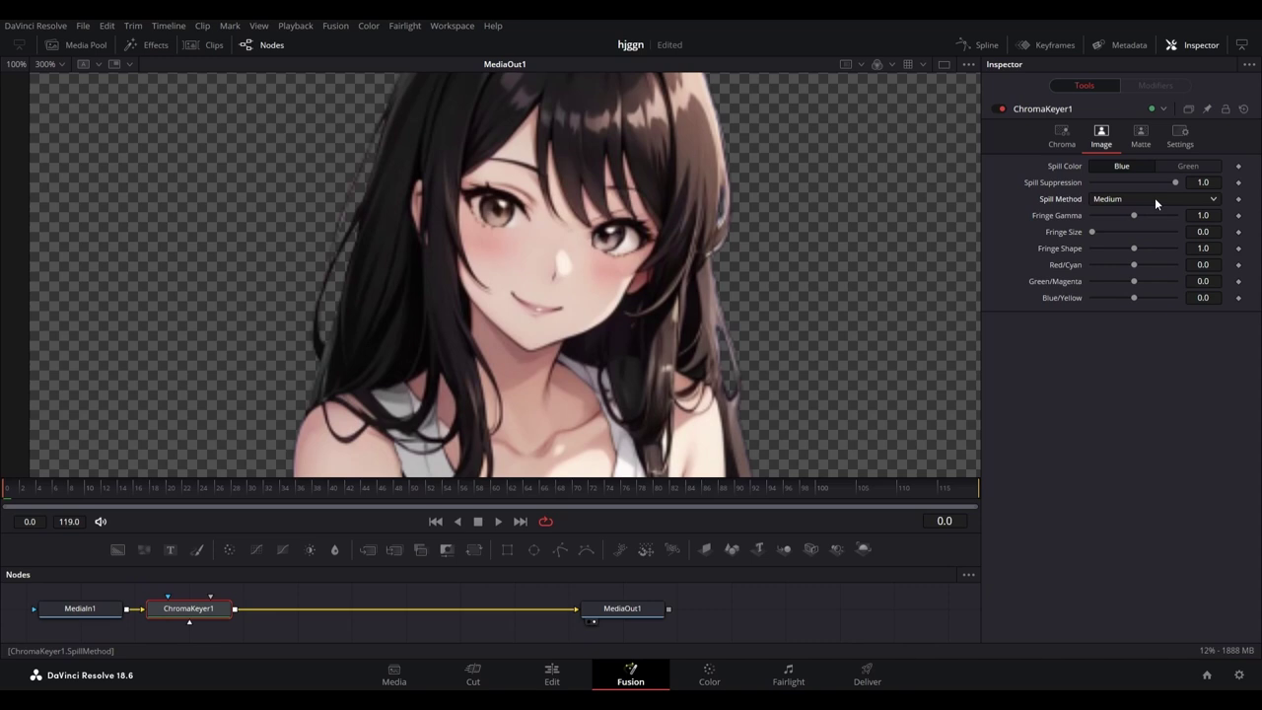
{"action": "left_click", "coordinate": [1131, 259]}
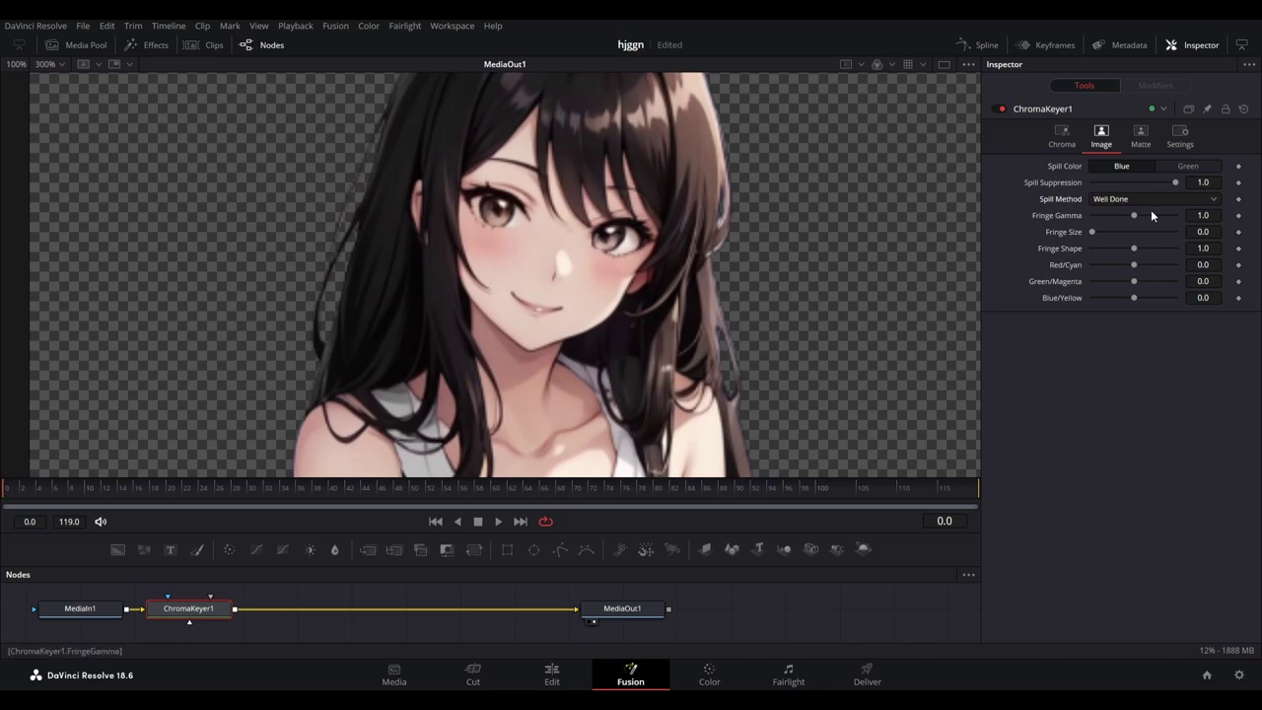
{"action": "left_click", "coordinate": [1139, 275]}
{"action": "scroll", "coordinate": [861, 339], "scroll_direction": "down", "scroll_amount": 3}
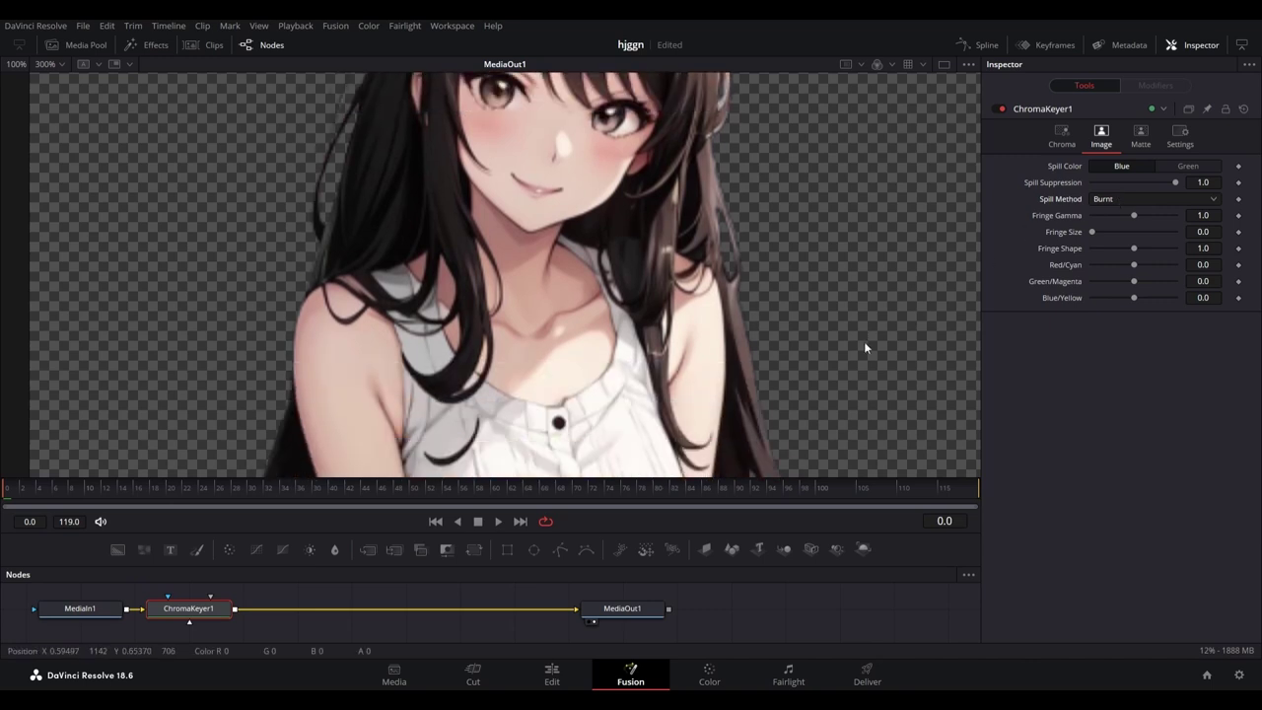
{"action": "scroll", "coordinate": [863, 347], "scroll_direction": "up", "scroll_amount": 3}
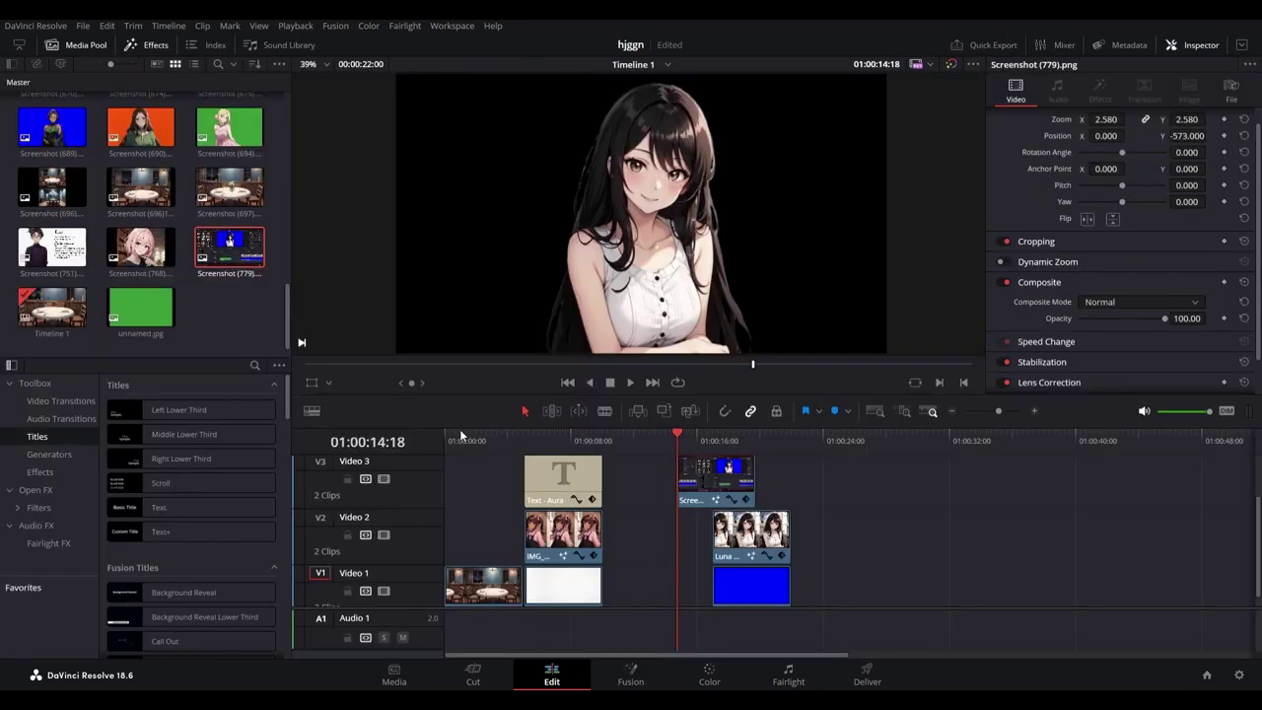
Move the keyed Screenshot (779).png clip on Video 3 to the timeline start, above the dining room background, and save the project.
{"action": "left_click", "coordinate": [445, 434]}
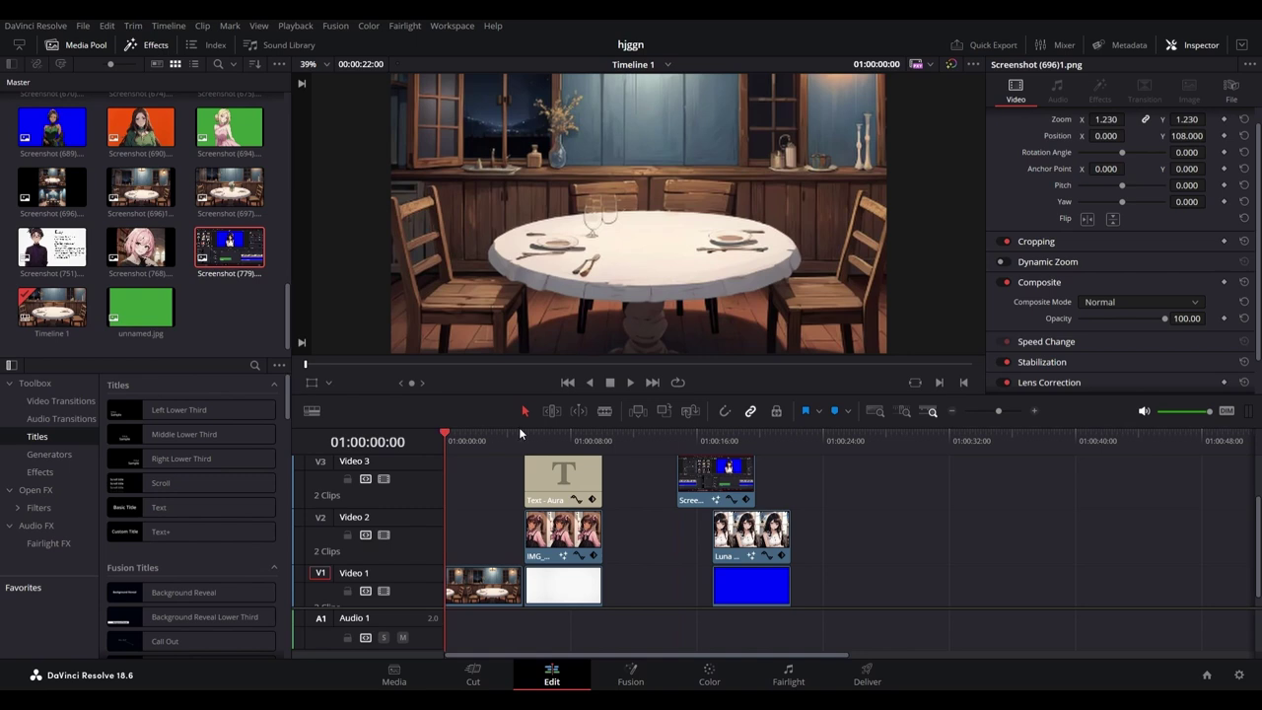
{"action": "left_click", "coordinate": [712, 476]}
{"action": "left_click_drag", "start_coordinate": [711, 476], "coordinate": [479, 476]}
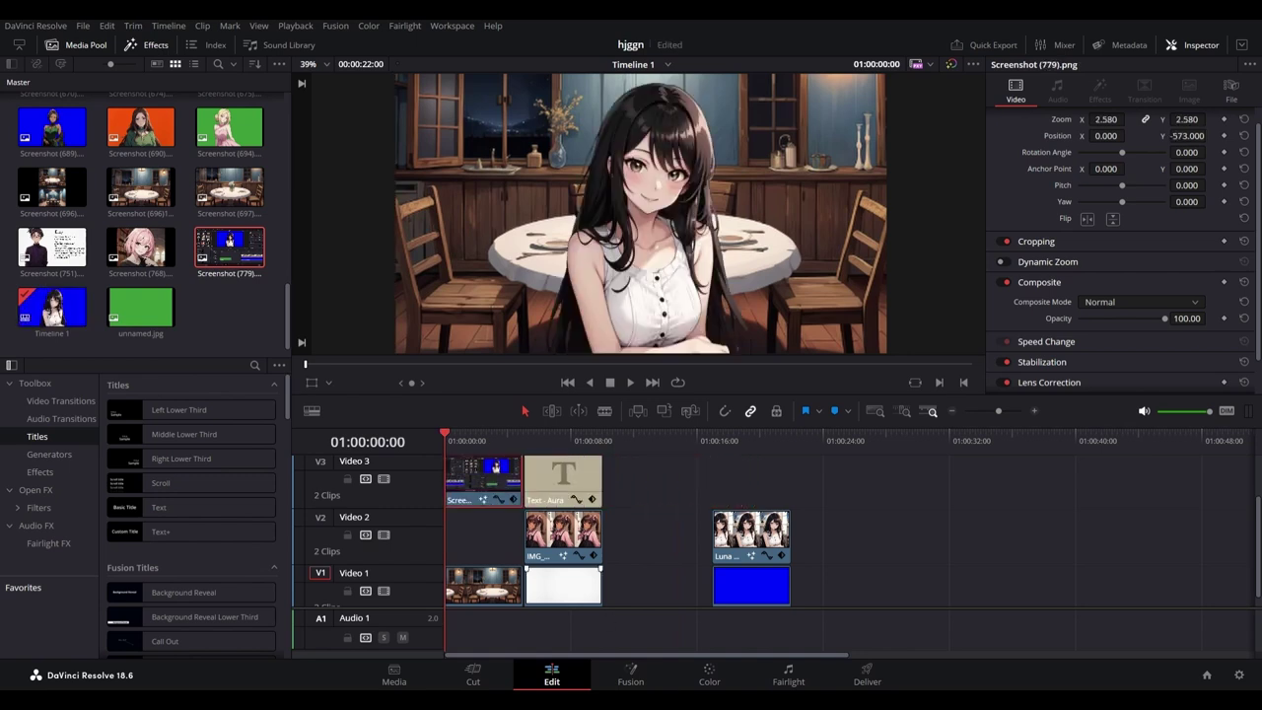
{"action": "key", "text": "ctrl+s"}
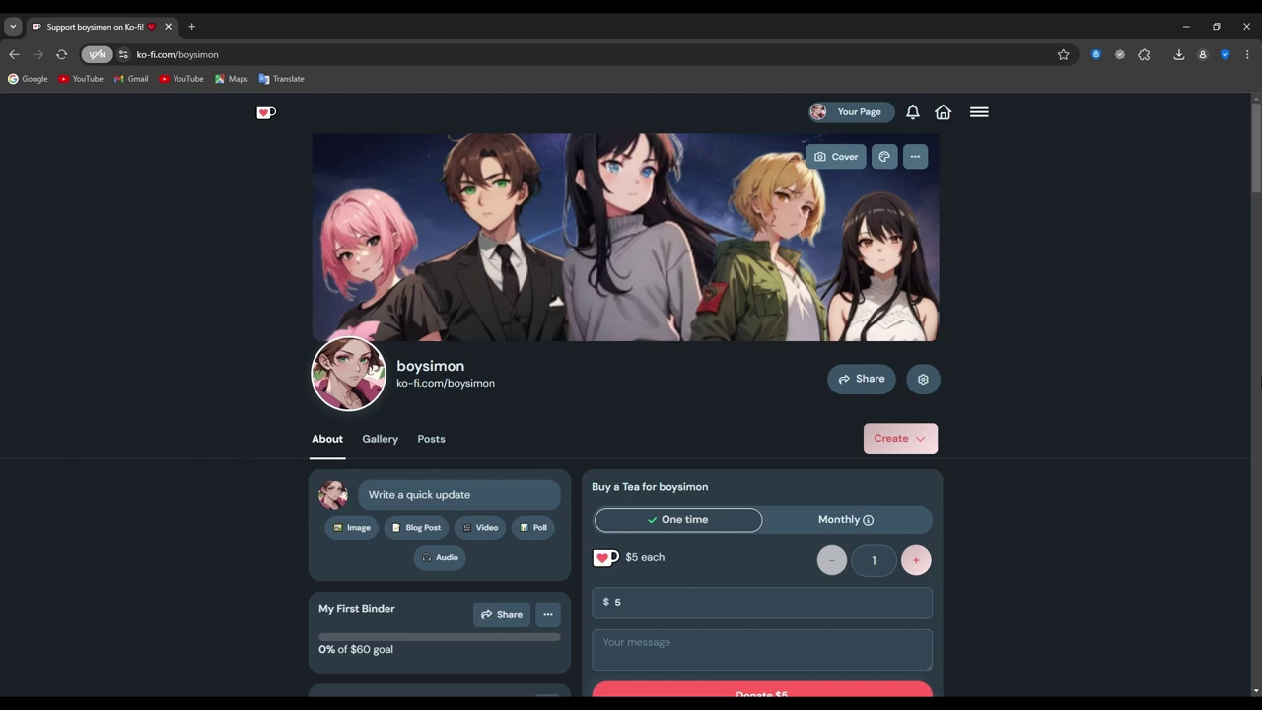
Switch to the Ko-fi page in the browser and view the Pomegranate Kiss Part I and Hey Wifey galleries.
{"action": "scroll", "coordinate": [742, 555], "scroll_direction": "down", "scroll_amount": 5}
{"action": "left_click", "coordinate": [741, 555]}
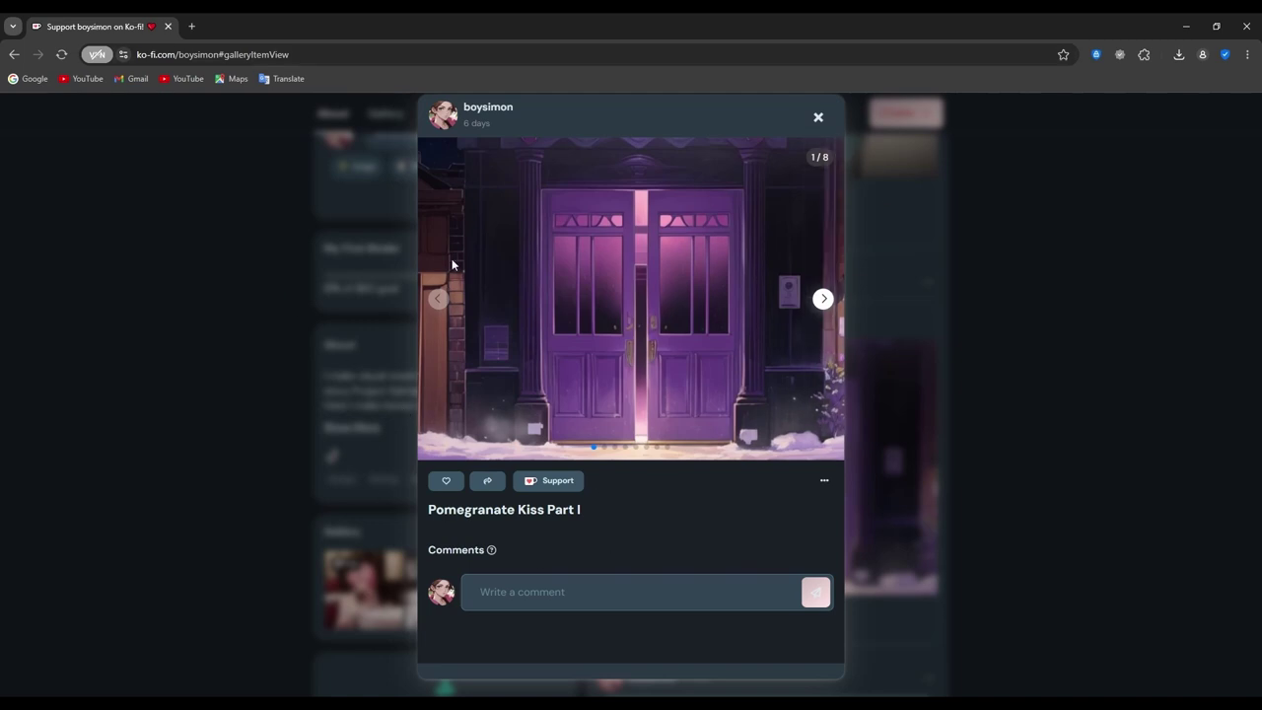
{"action": "scroll", "coordinate": [1173, 454], "scroll_direction": "up", "scroll_amount": 1}
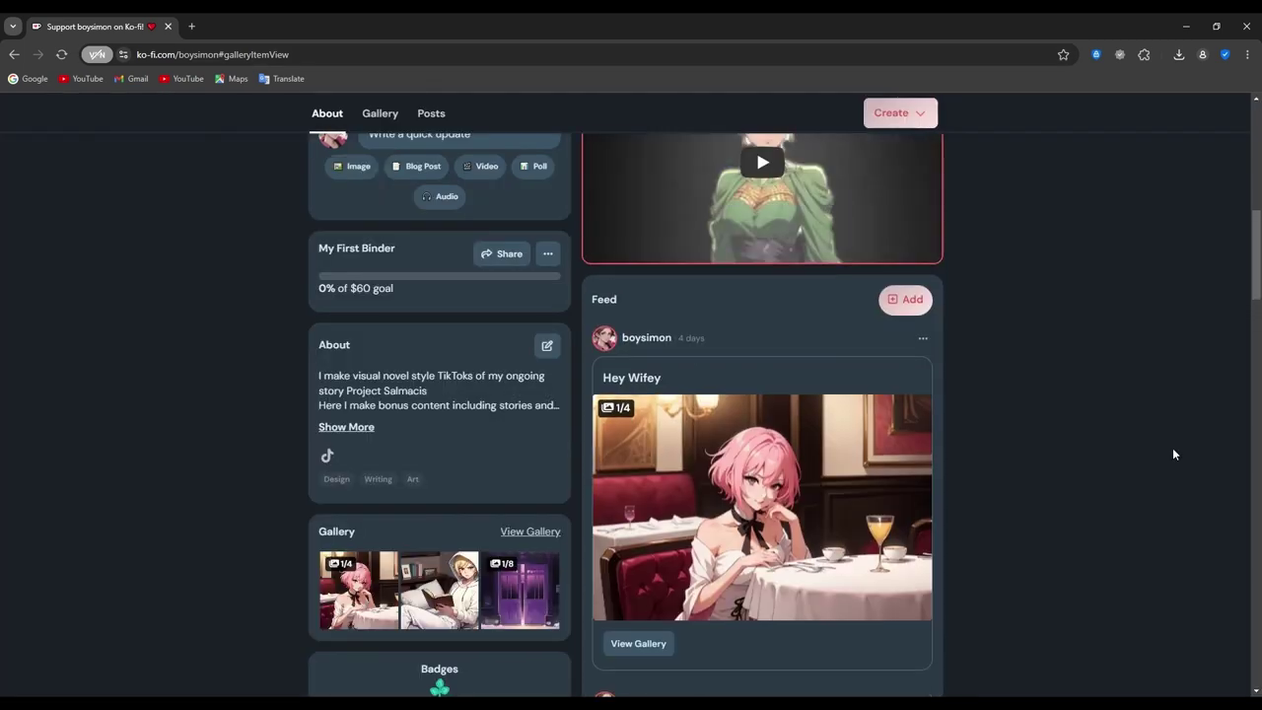
{"action": "left_click", "coordinate": [884, 477]}
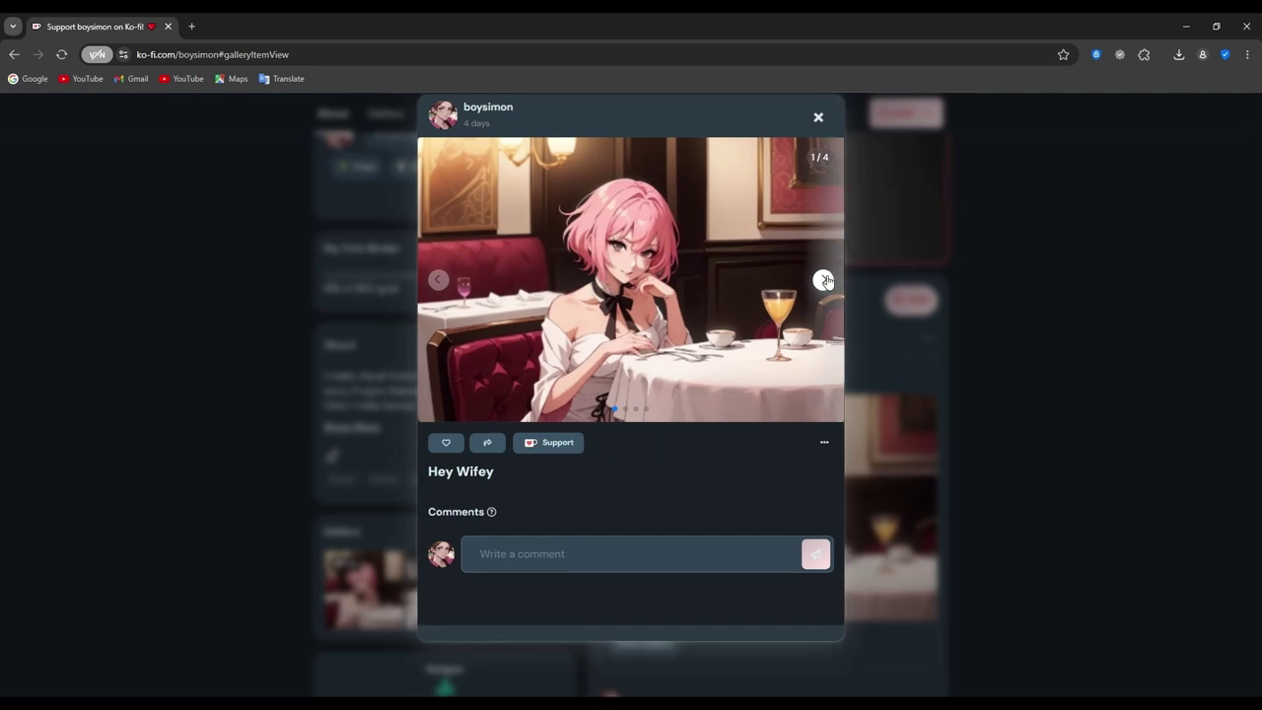
{"action": "left_click", "coordinate": [824, 280]}
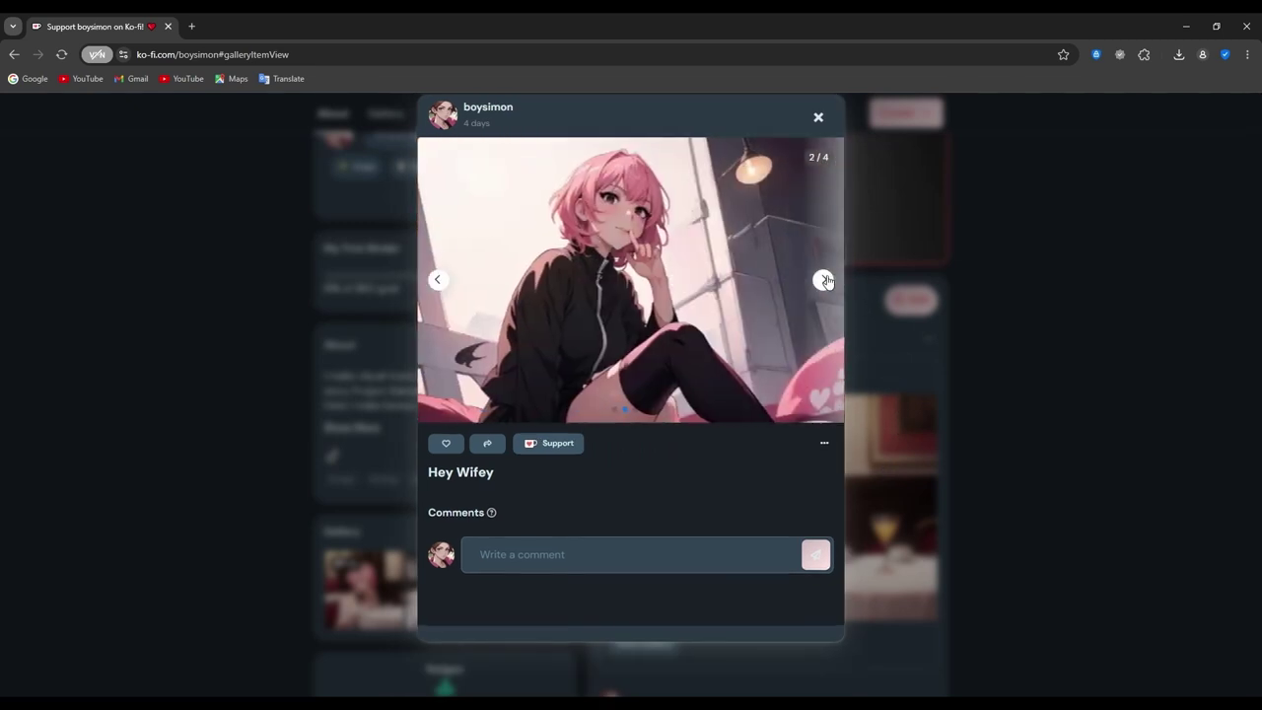